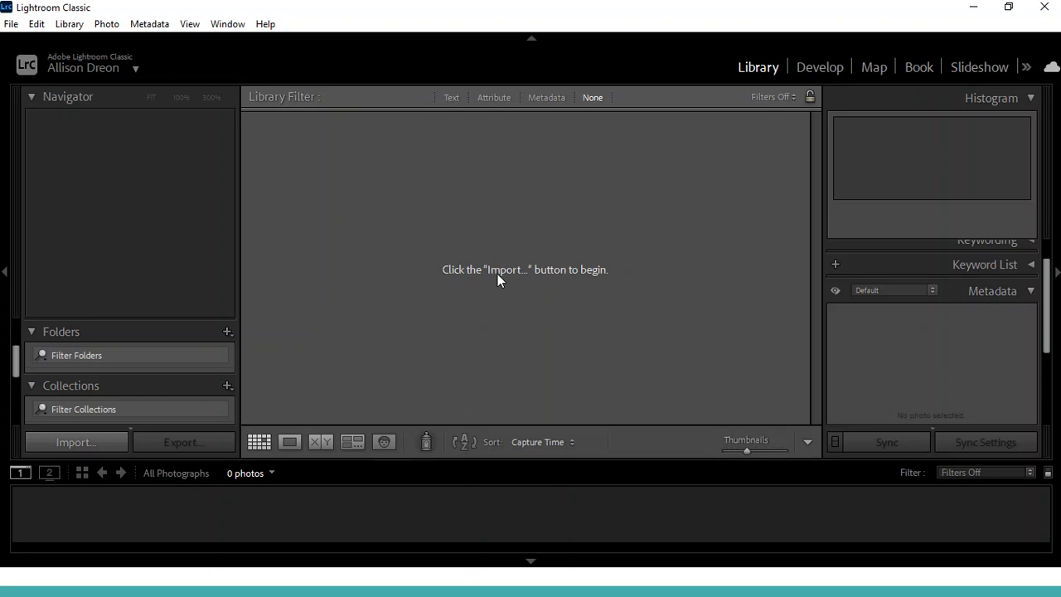
pyautogui.click(497, 274)
pyautogui.click(92, 443)
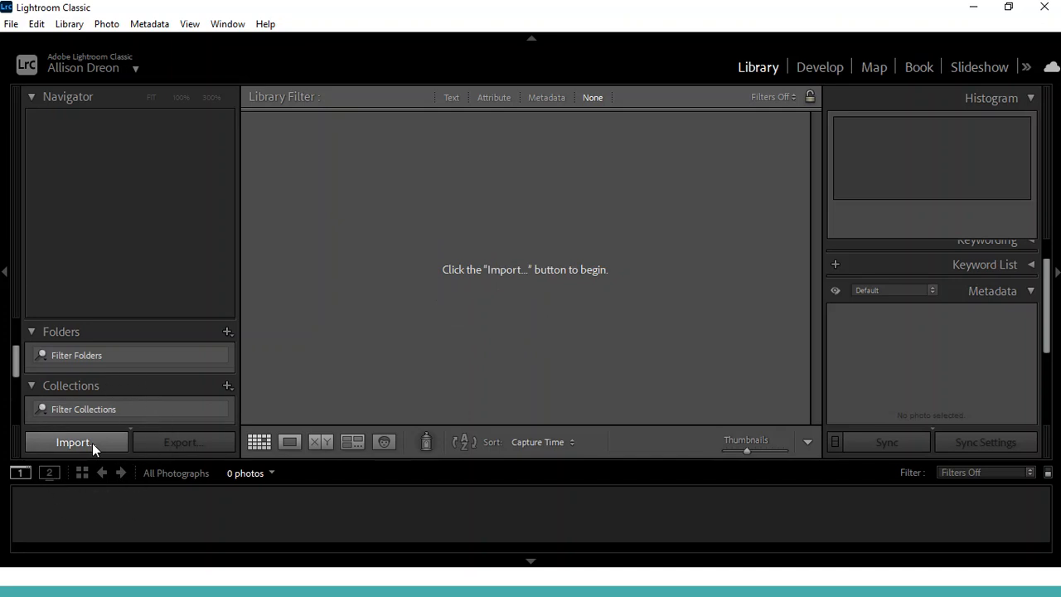
pyautogui.click(92, 443)
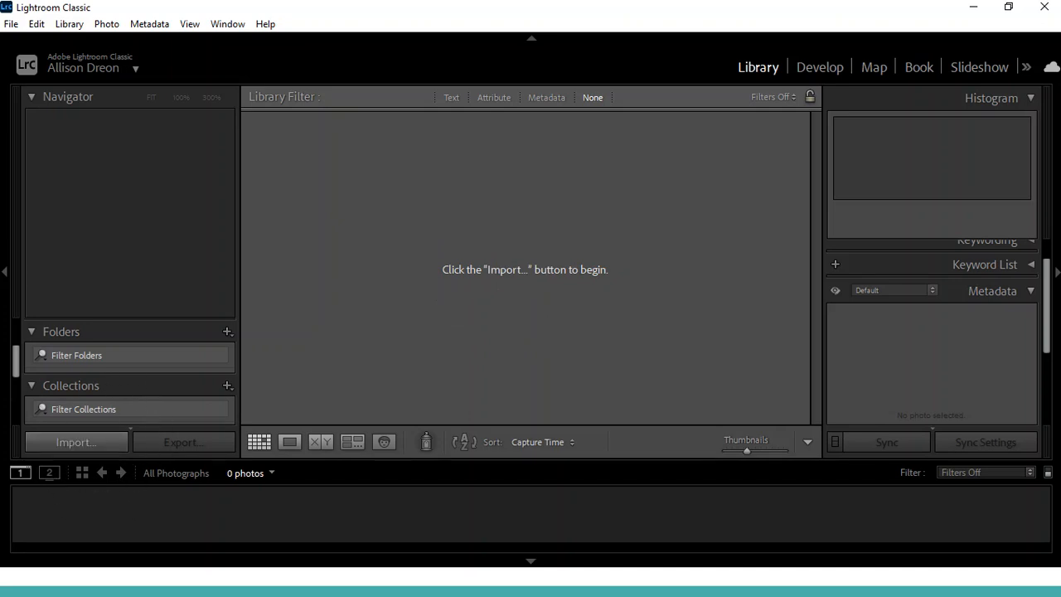
# Switch to File Explorer and open the My Drive folder on Google Drive (G:)
pyautogui.hotkey('alt', 'Tab')
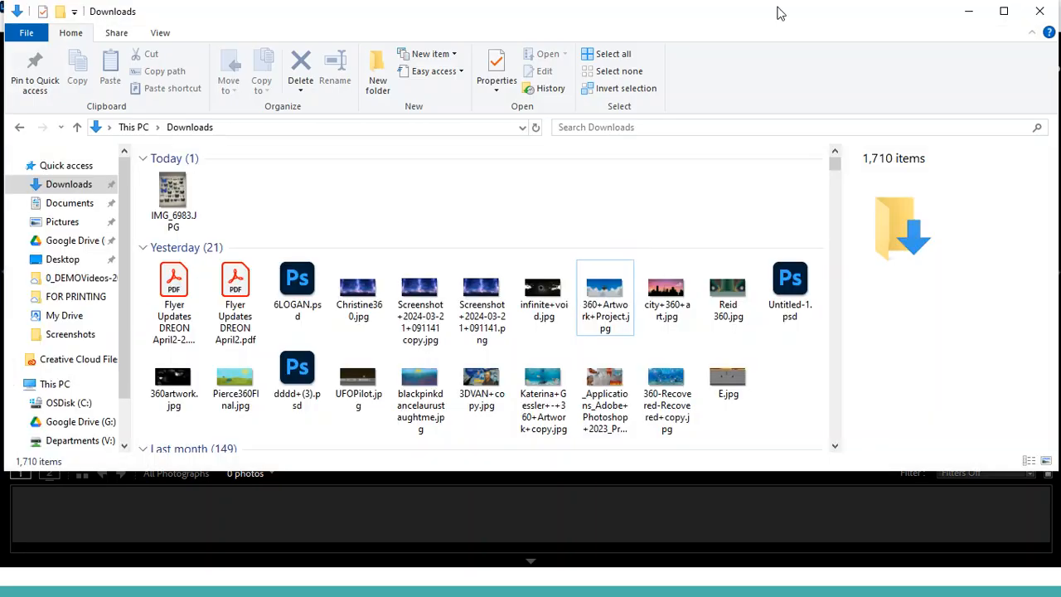
pyautogui.moveTo(869, 14)
pyautogui.mouseDown()
pyautogui.moveTo(852, 30)
pyautogui.moveTo(862, 30)
pyautogui.mouseUp()
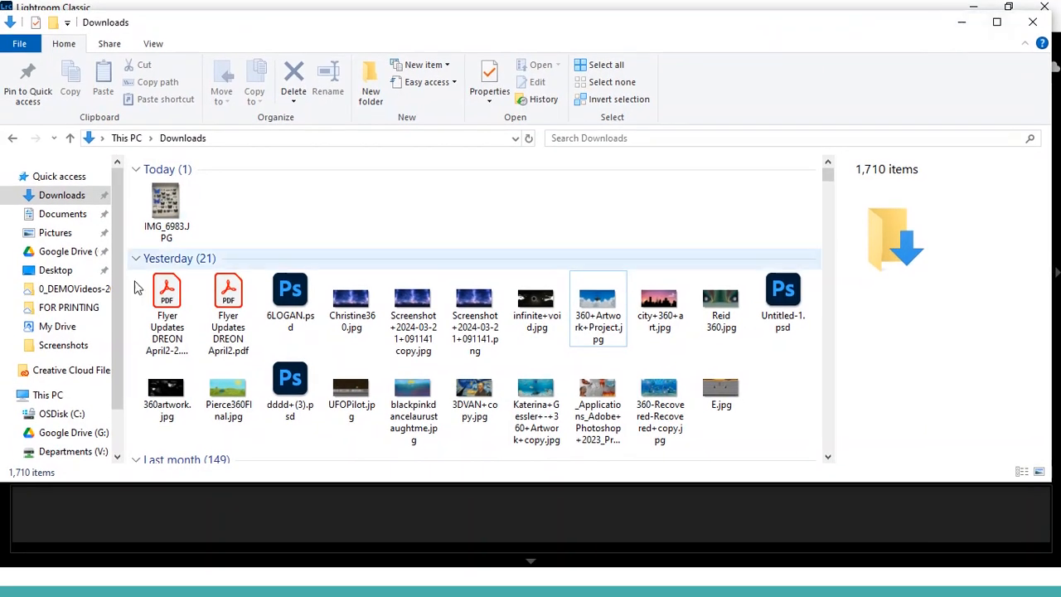
pyautogui.click(73, 254)
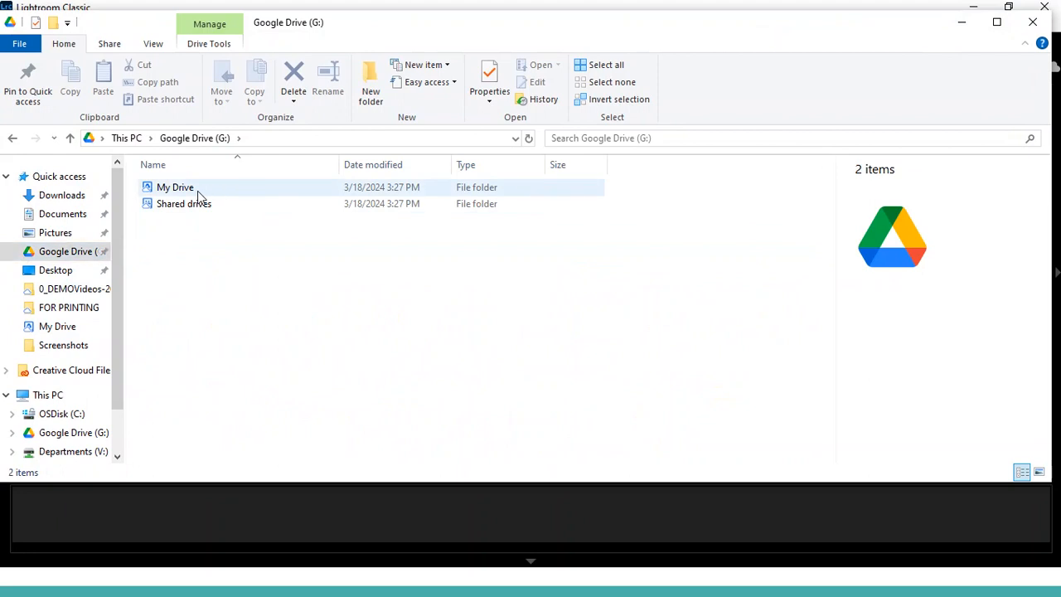
pyautogui.doubleClick(199, 197)
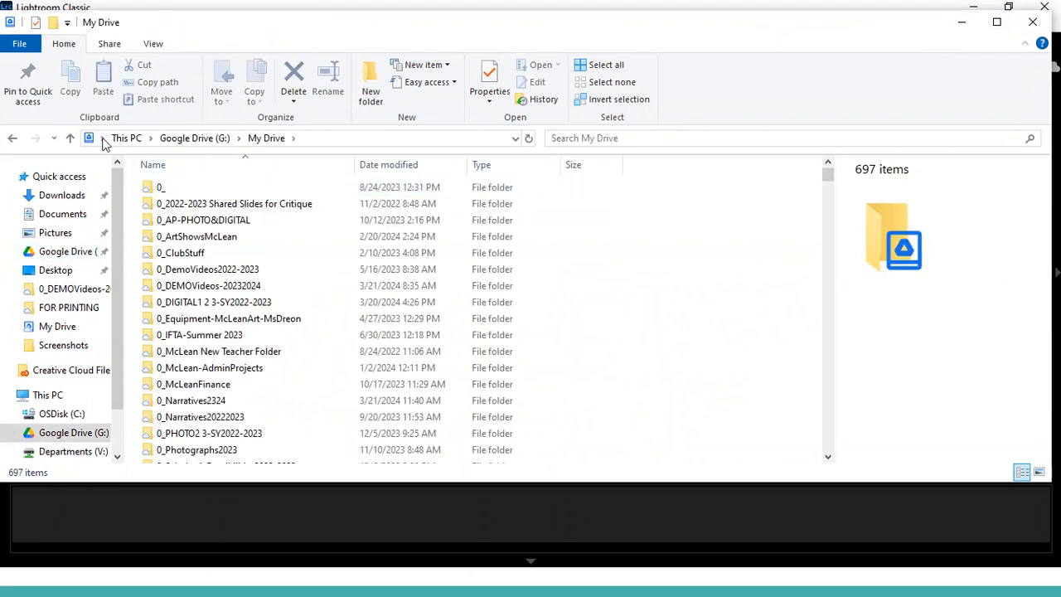
# Create a new folder in My Drive named "0_Lightroom Edits Spring Photo Demo"
pyautogui.click(370, 93)
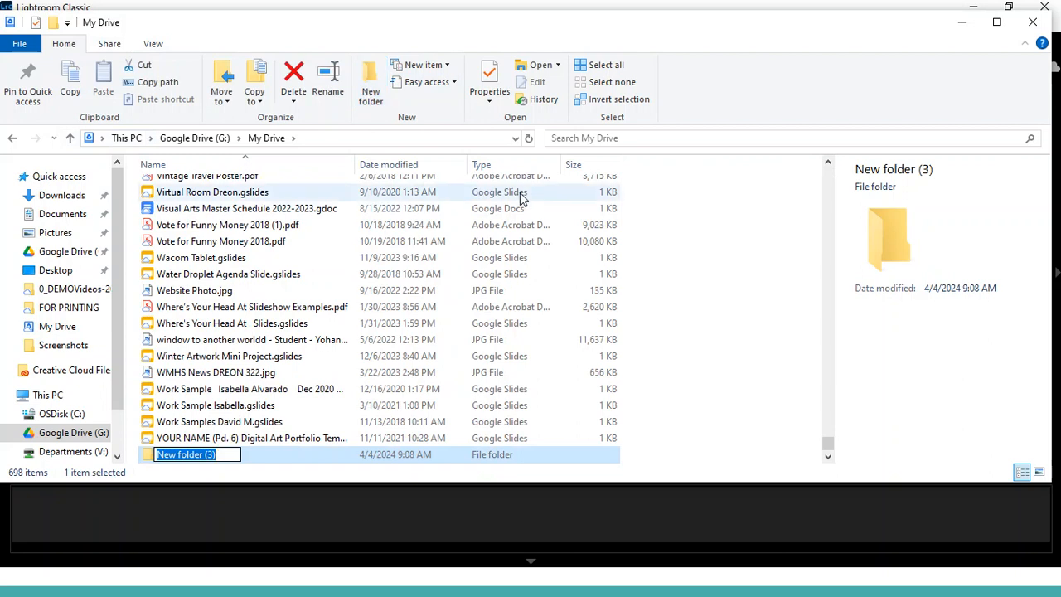
pyautogui.write('Lightroom ')
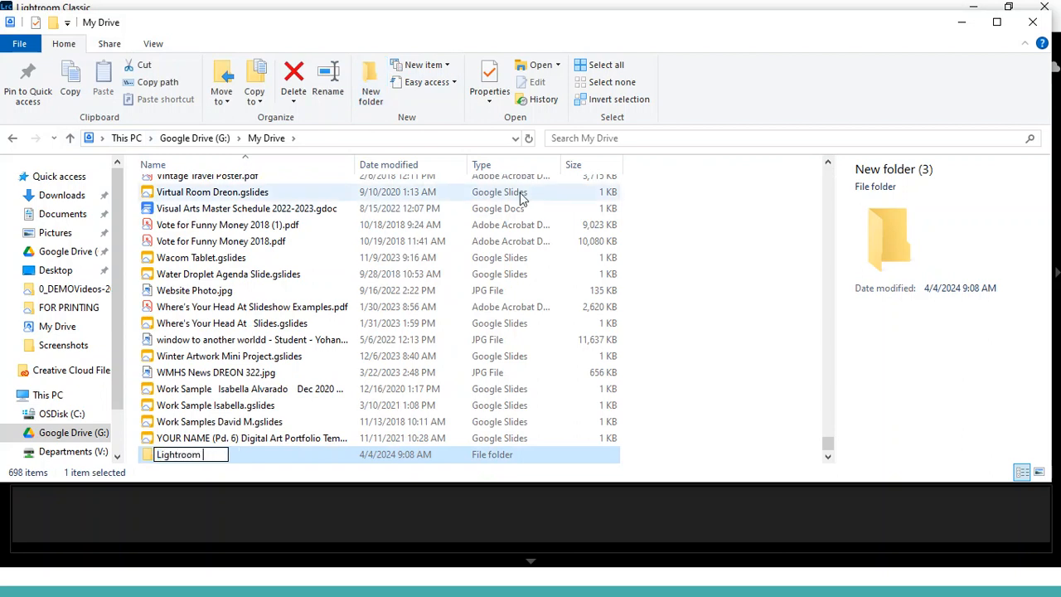
pyautogui.write('Edits Prin')
pyautogui.press('BackSpace')
pyautogui.press('BackSpace')
pyautogui.write('Spring')
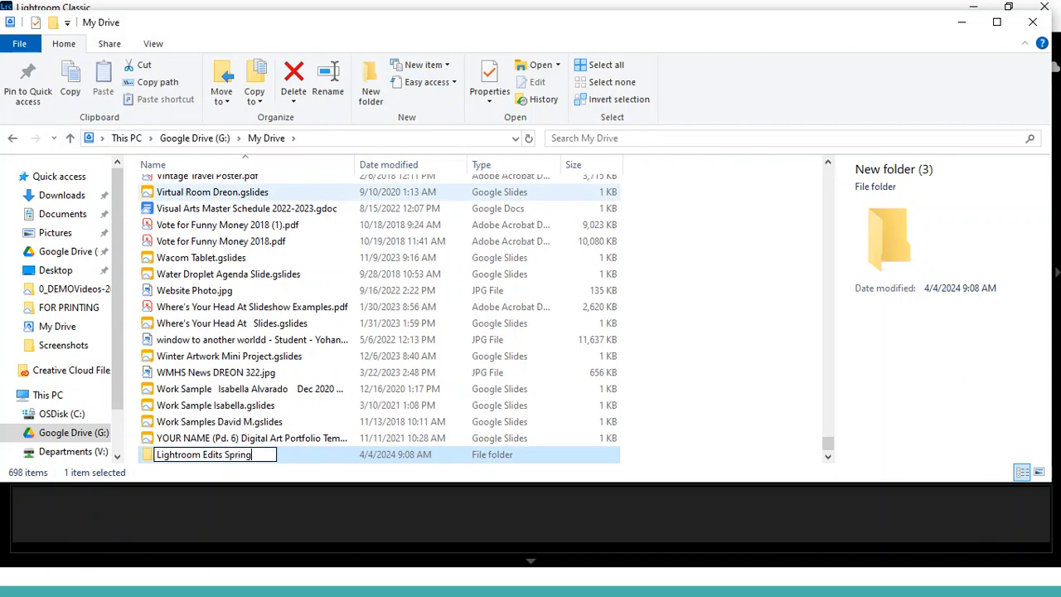
pyautogui.write(' Photo Demo')
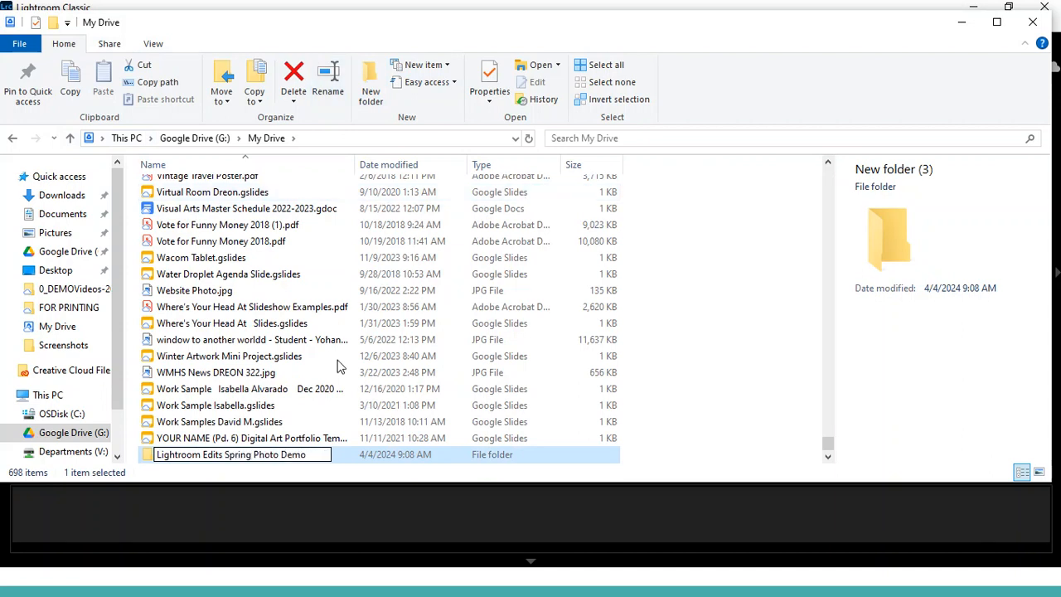
pyautogui.click(159, 454)
pyautogui.write('!')
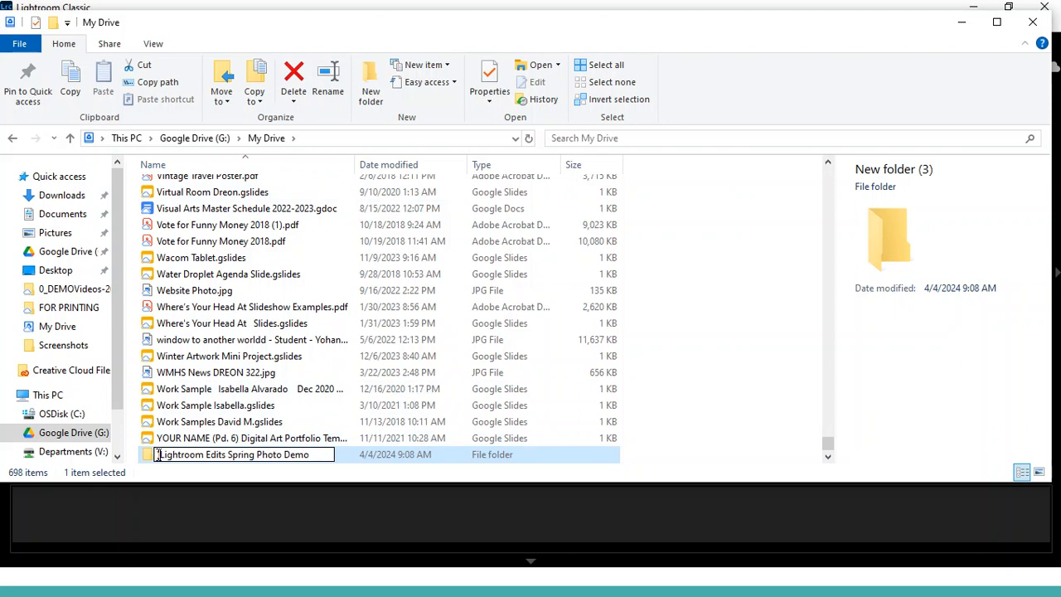
pyautogui.press('BackSpace')
pyautogui.write('0_')
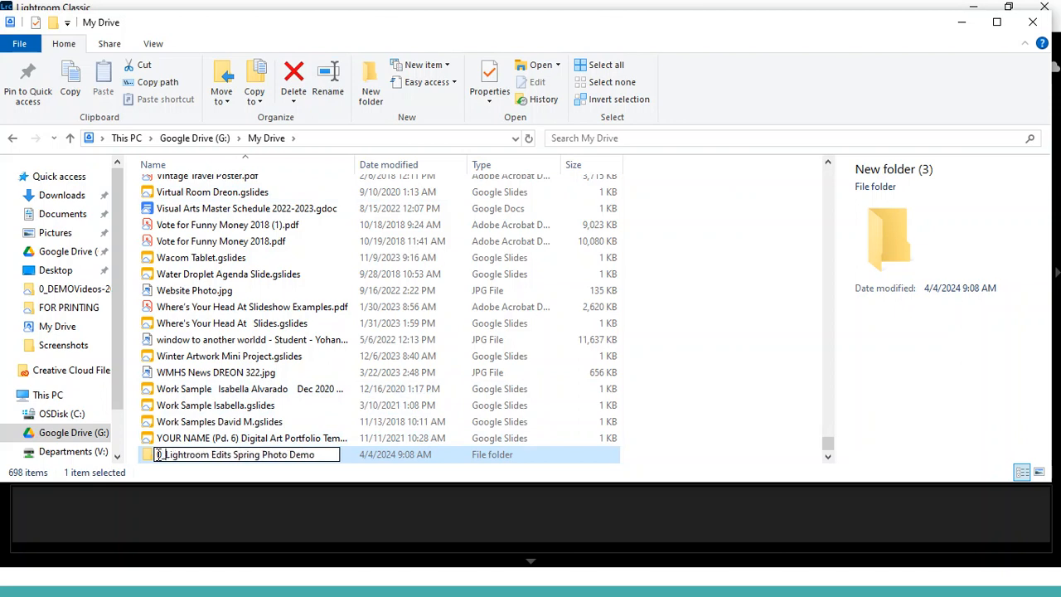
pyautogui.press('Return')
# Make the My Drive window narrower and move it aside so part of the Lightroom window shows behind it
pyautogui.click(996, 22)
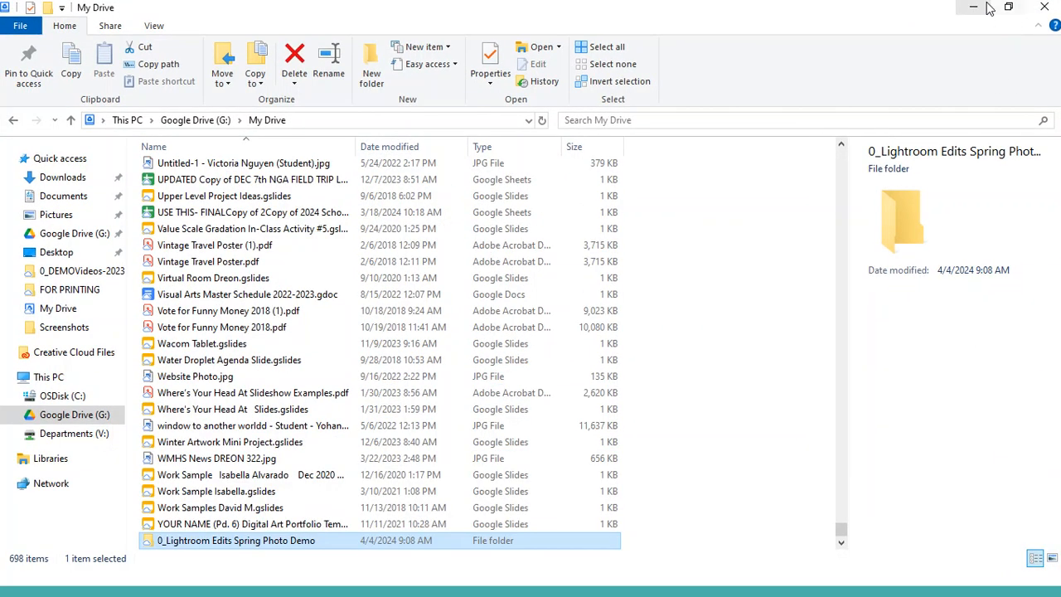
pyautogui.click(1004, 9)
pyautogui.moveTo(894, 31); pyautogui.dragTo(789, 35)
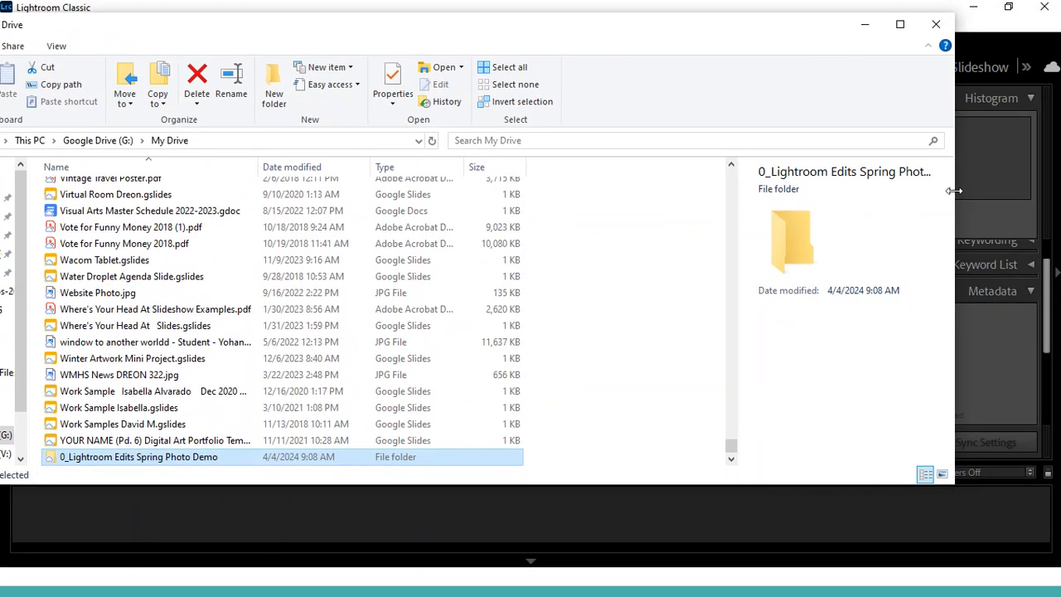
pyautogui.moveTo(946, 194); pyautogui.dragTo(662, 232)
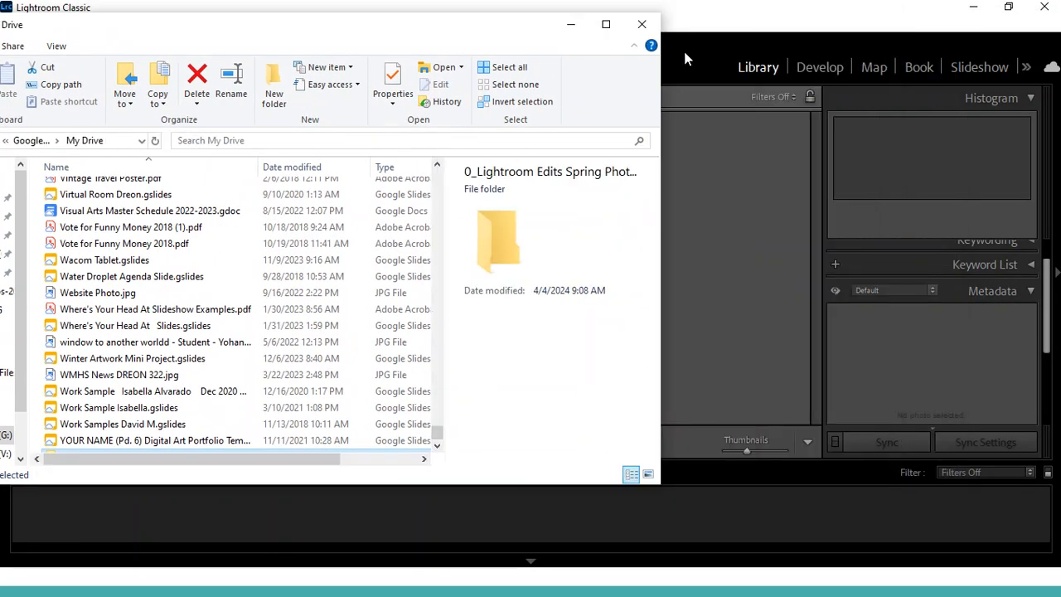
pyautogui.moveTo(420, 50); pyautogui.dragTo(800, 29)
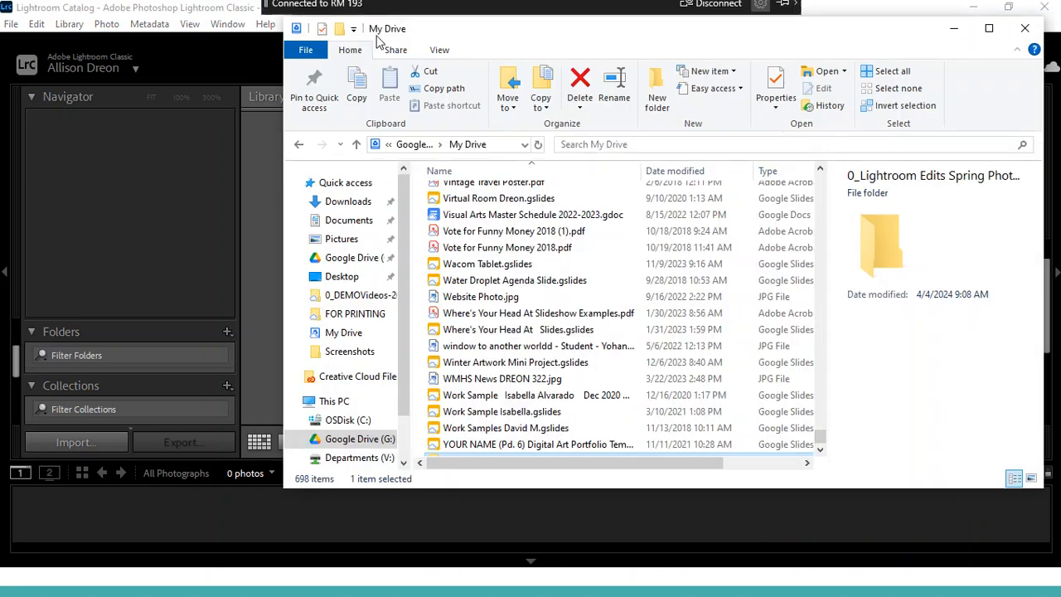
# Open the selected 0_Lightroom Edits Spring Photo Demo folder in a second File Explorer window
pyautogui.click(306, 52)
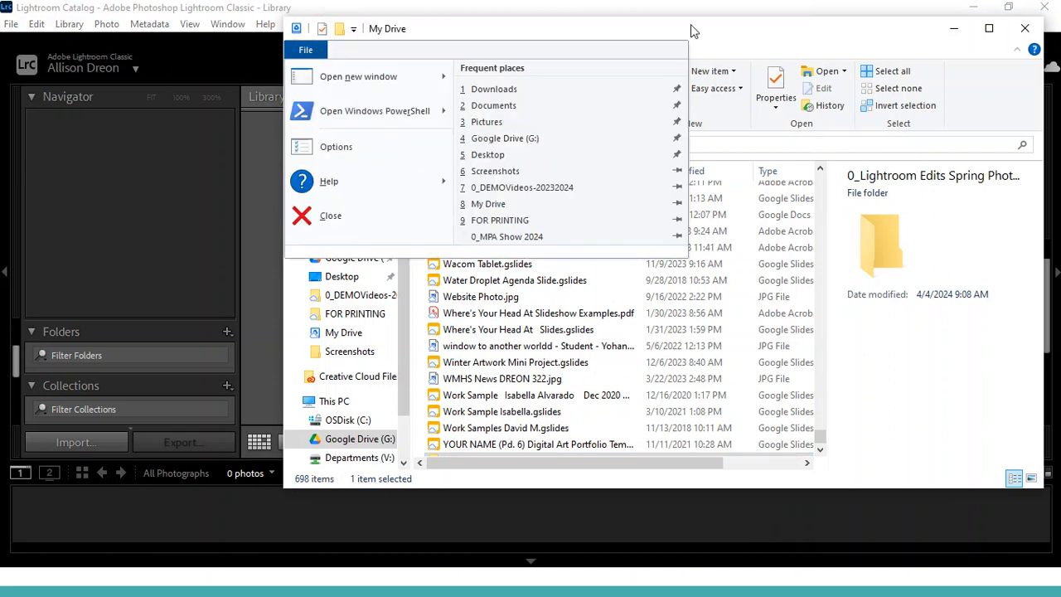
pyautogui.click(380, 80)
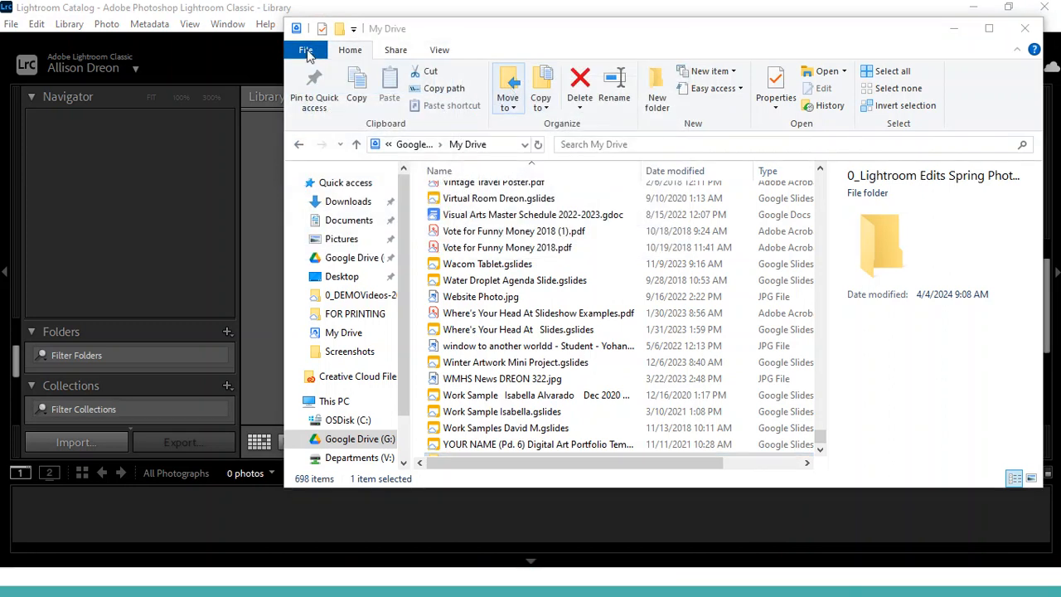
pyautogui.click(316, 50)
pyautogui.moveTo(724, 56); pyautogui.dragTo(520, 105)
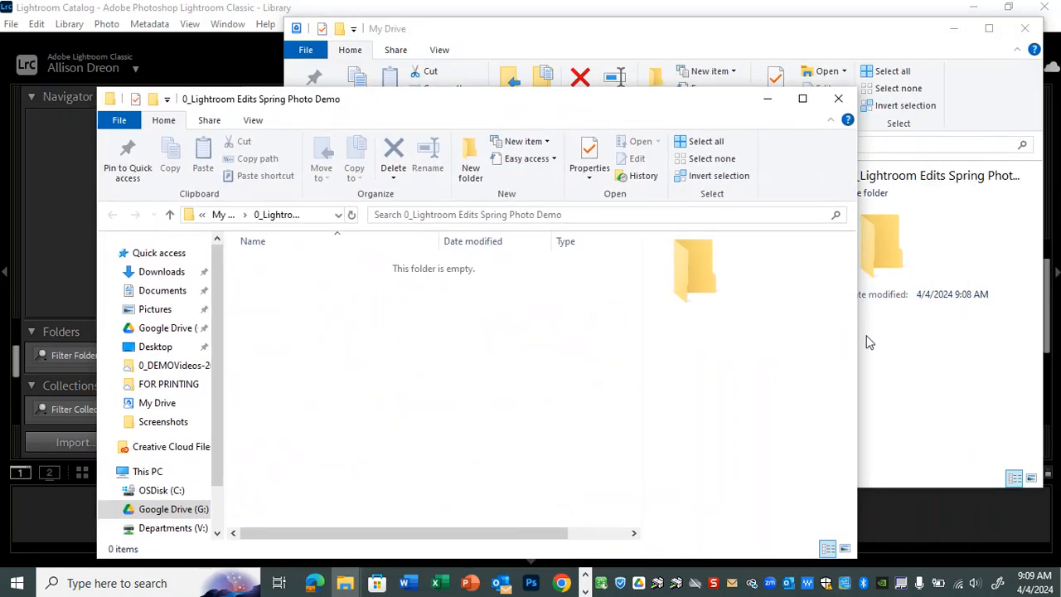
# Resize and arrange the new folder window and the My Drive window side by side
pyautogui.moveTo(856, 340); pyautogui.dragTo(554, 359)
pyautogui.moveTo(400, 113); pyautogui.dragTo(371, 79)
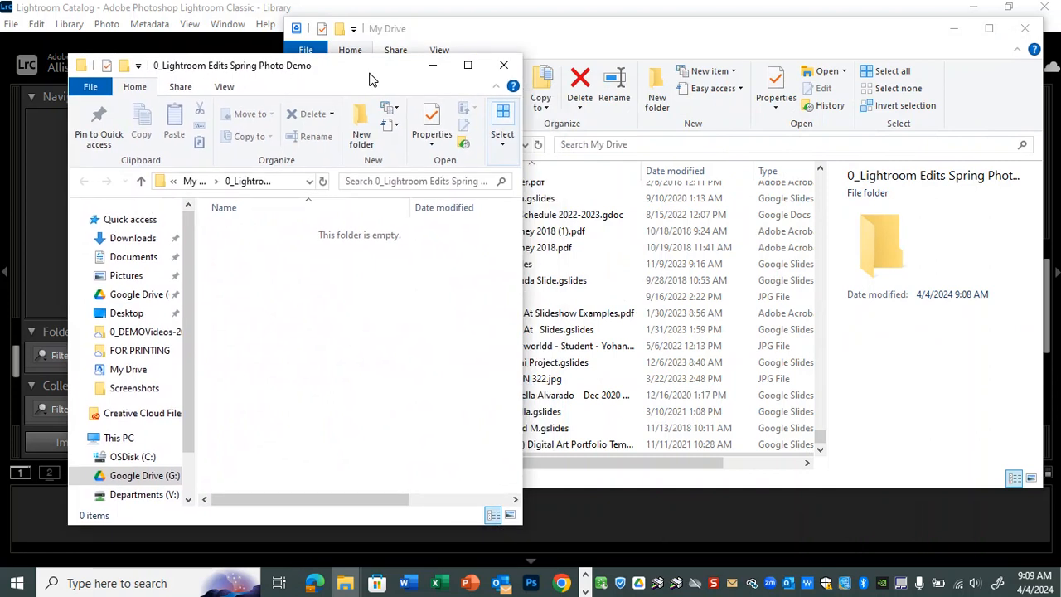
pyautogui.moveTo(603, 42); pyautogui.dragTo(733, 35)
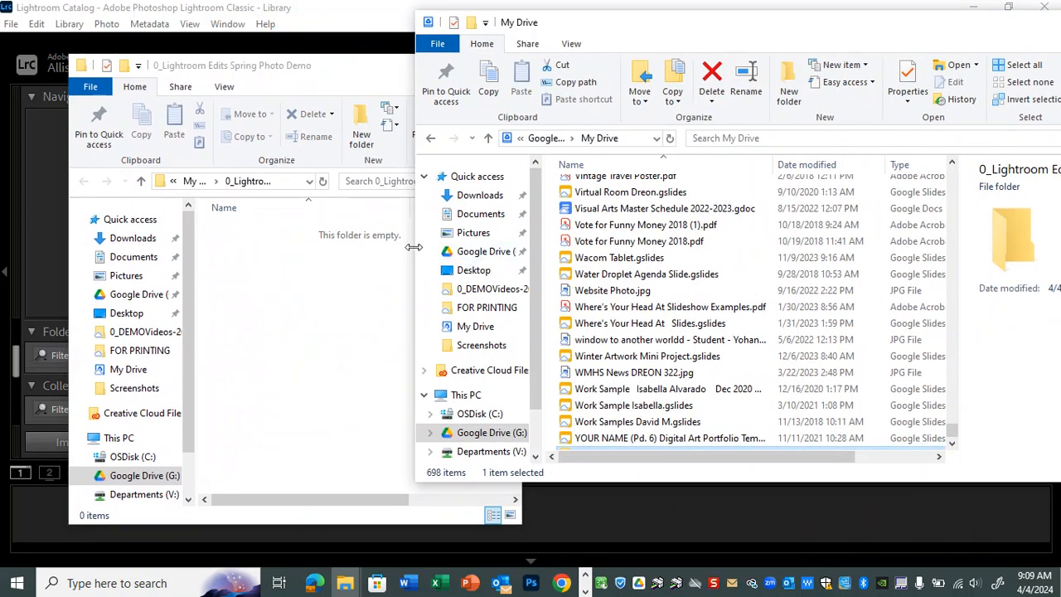
pyautogui.moveTo(487, 245); pyautogui.dragTo(541, 244)
pyautogui.moveTo(822, 35); pyautogui.dragTo(760, 53)
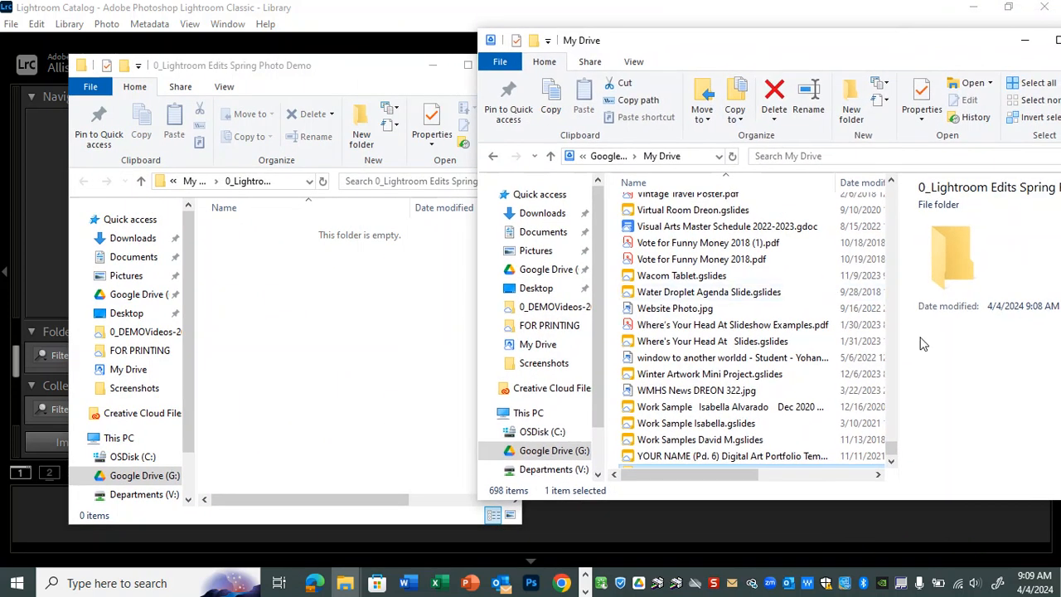
# Reverse the name sorting in the My Drive window and open the 0_Lightroom Edits Spring Photo Demo folder there
pyautogui.moveTo(893, 451); pyautogui.dragTo(867, 198)
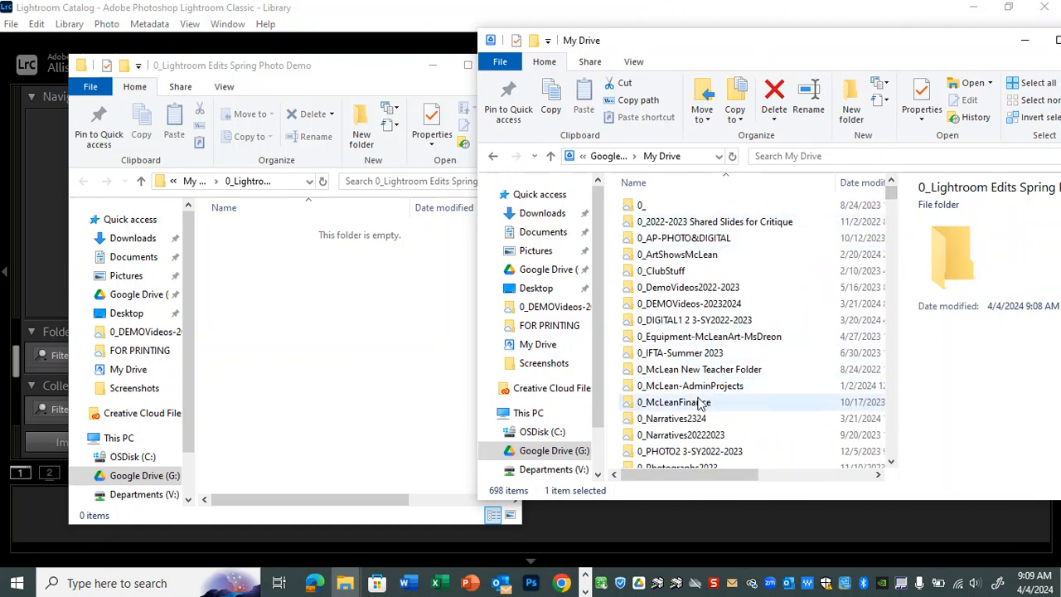
pyautogui.scroll(-1, 700, 402)
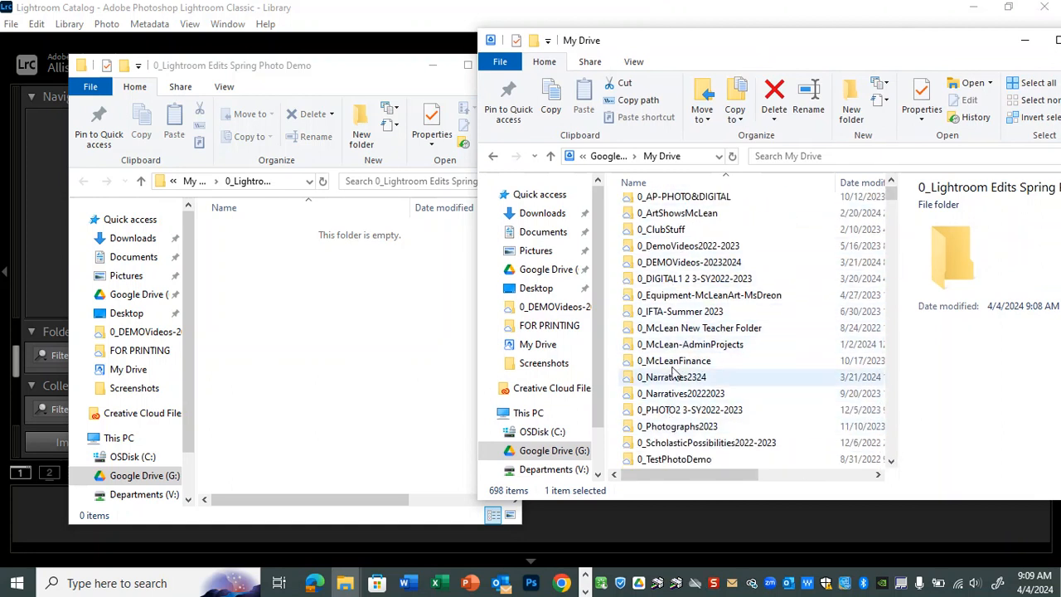
pyautogui.click(668, 183)
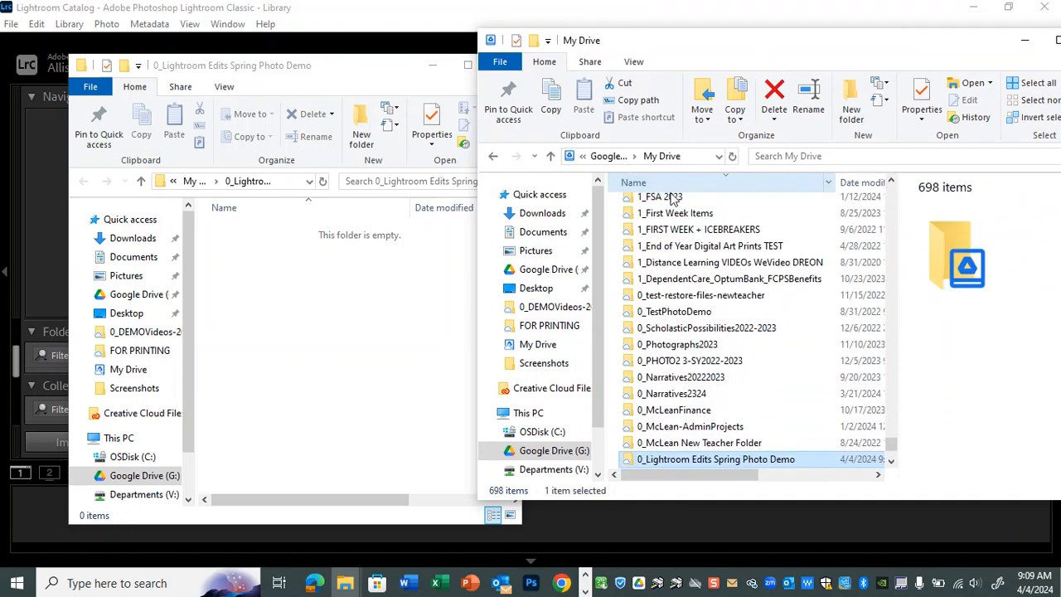
pyautogui.doubleClick(716, 461)
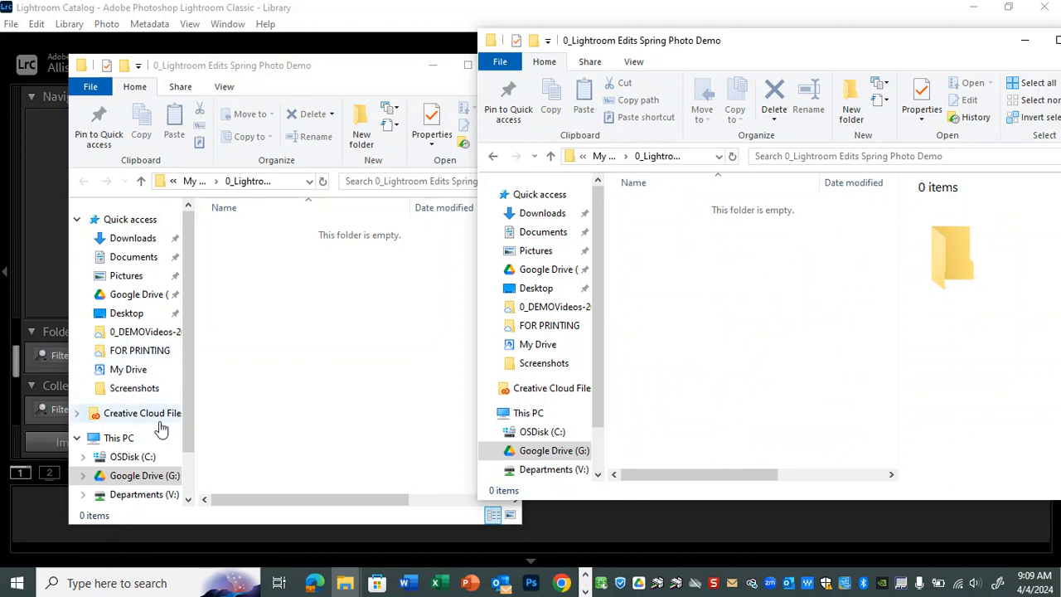
# In the other File Explorer window, browse to the DCIM > 101CANON folder on USB Drive (I:)
pyautogui.scroll(-2, 150, 398)
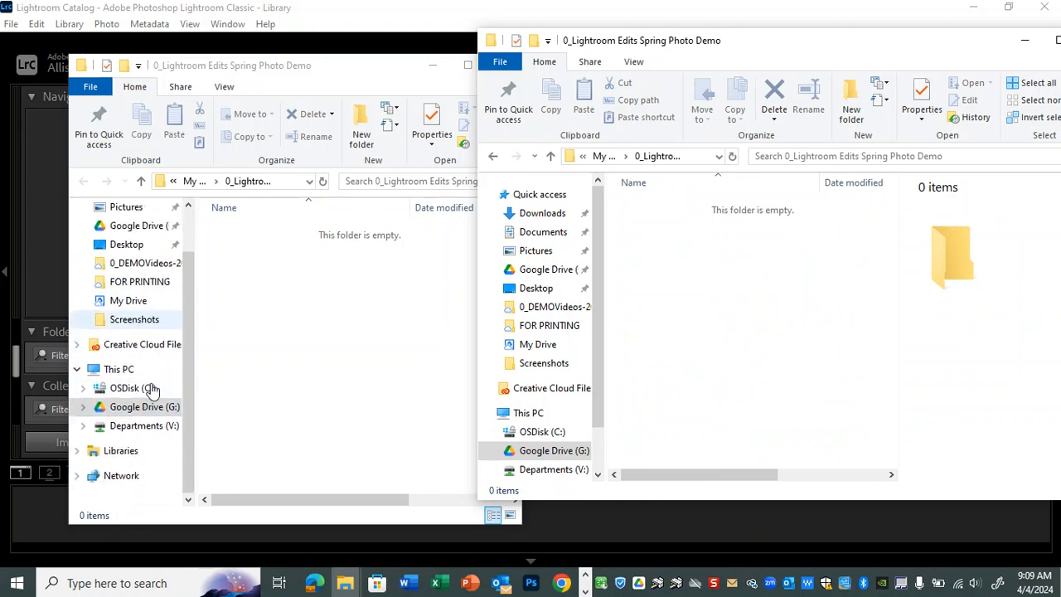
pyautogui.click(78, 370)
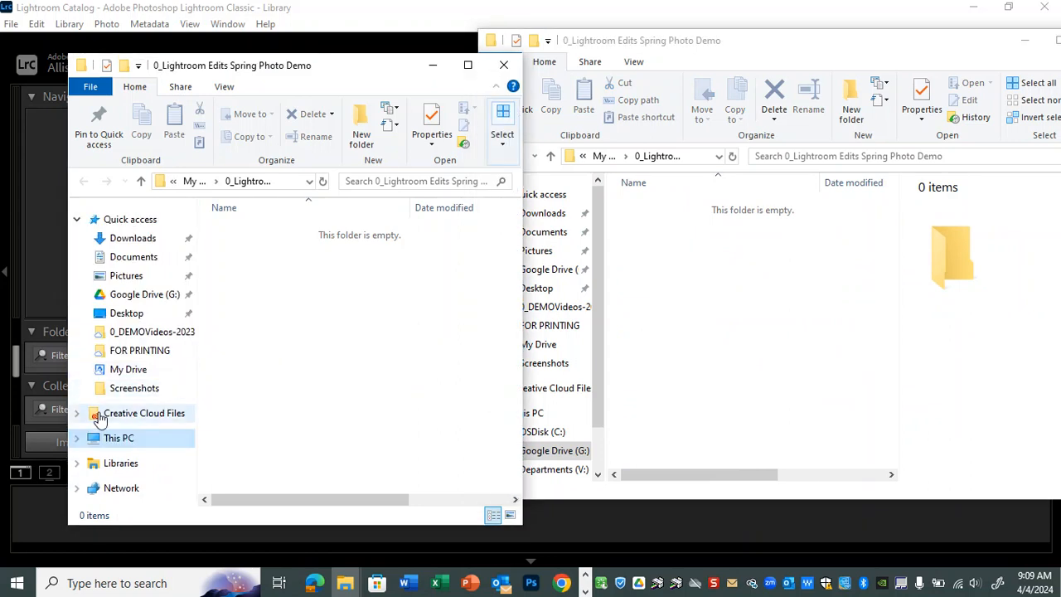
pyautogui.click(74, 440)
pyautogui.scroll(-2, 194, 395)
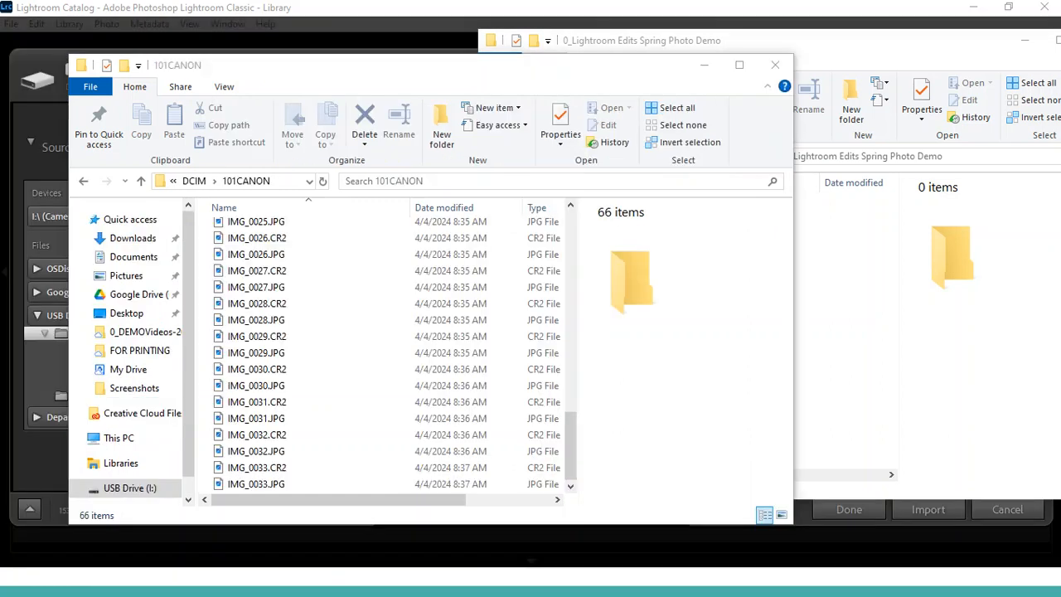
# Widen the 101CANON window and select all photo files from IMG_0016.CR2 through IMG_0033.JPG
pyautogui.scroll(7, 430, 392)
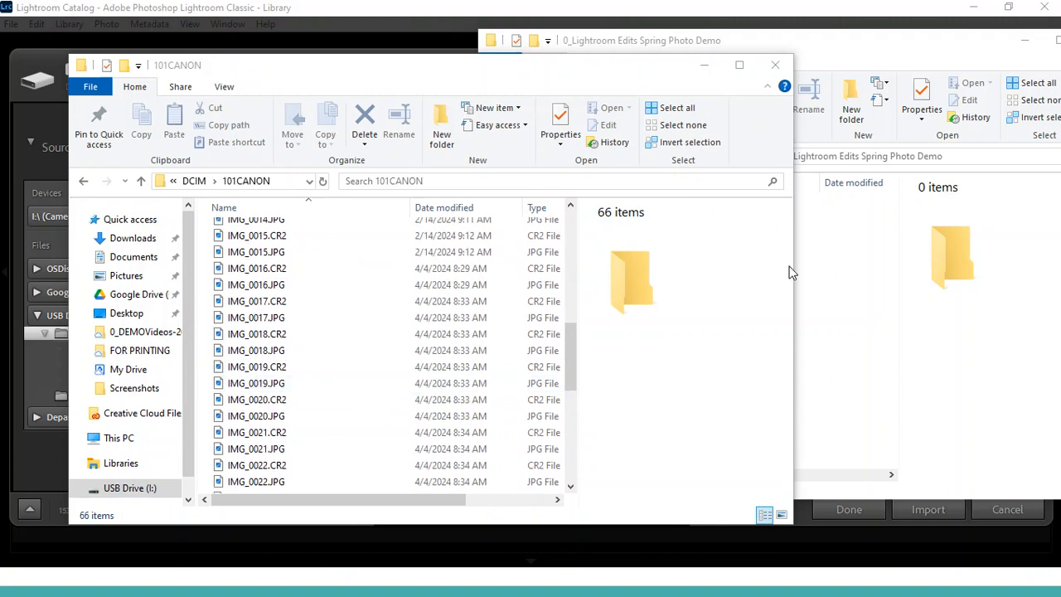
pyautogui.moveTo(794, 265); pyautogui.dragTo(880, 267)
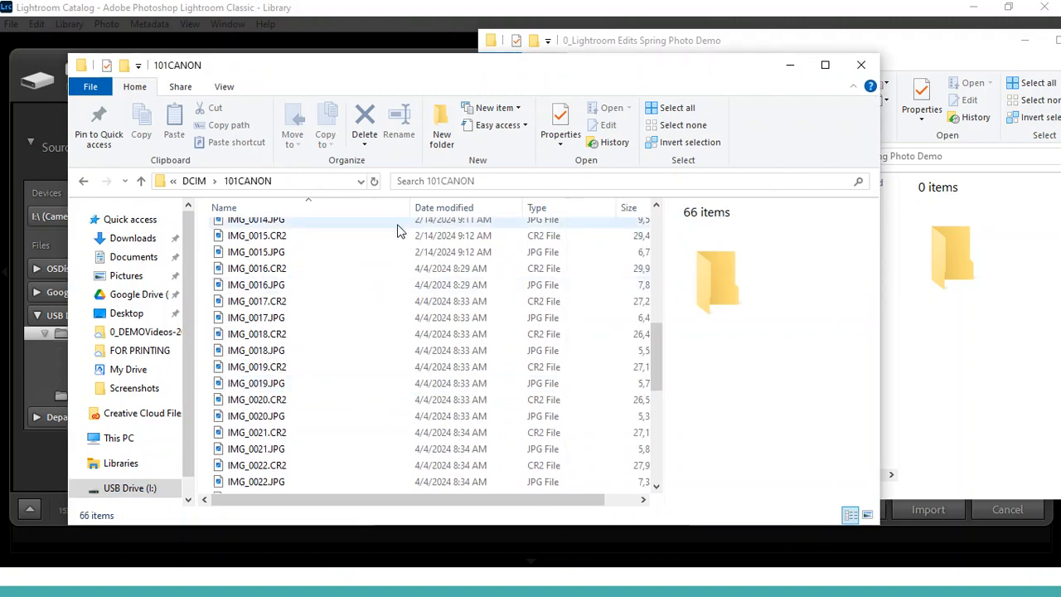
pyautogui.click(285, 268)
pyautogui.scroll(-3, 425, 391)
pyautogui.scroll(-5, 426, 390)
pyautogui.keyDown('shift'); pyautogui.click(438, 488); pyautogui.keyUp('shift')
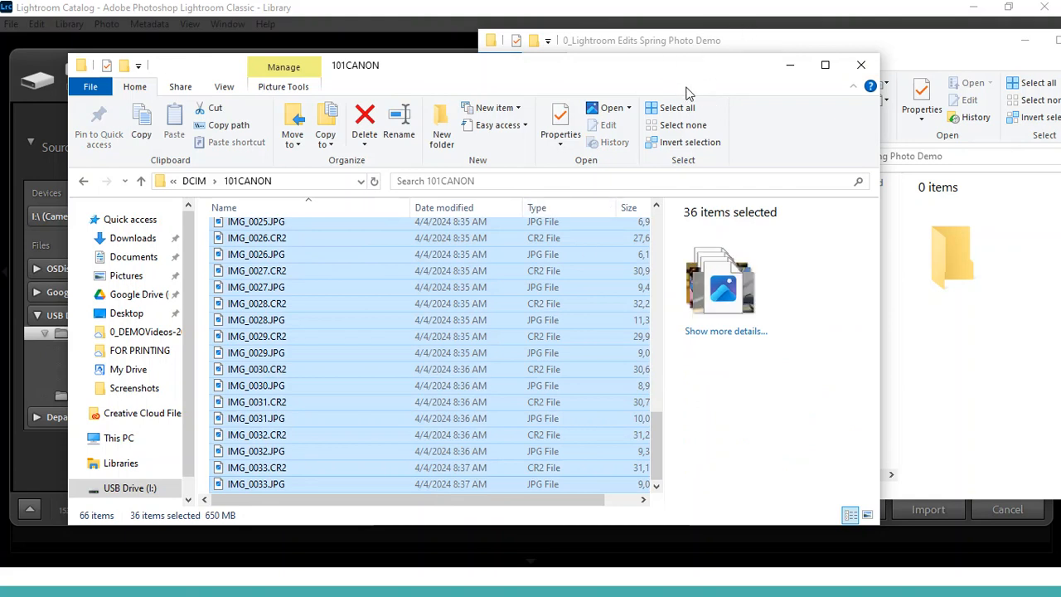
# Copy the selected photos into the 0_Lightroom Edits Spring Photo Demo folder and minimize the 101CANON window
pyautogui.moveTo(678, 72); pyautogui.dragTo(749, 373)
pyautogui.moveTo(570, 558); pyautogui.dragTo(730, 285)
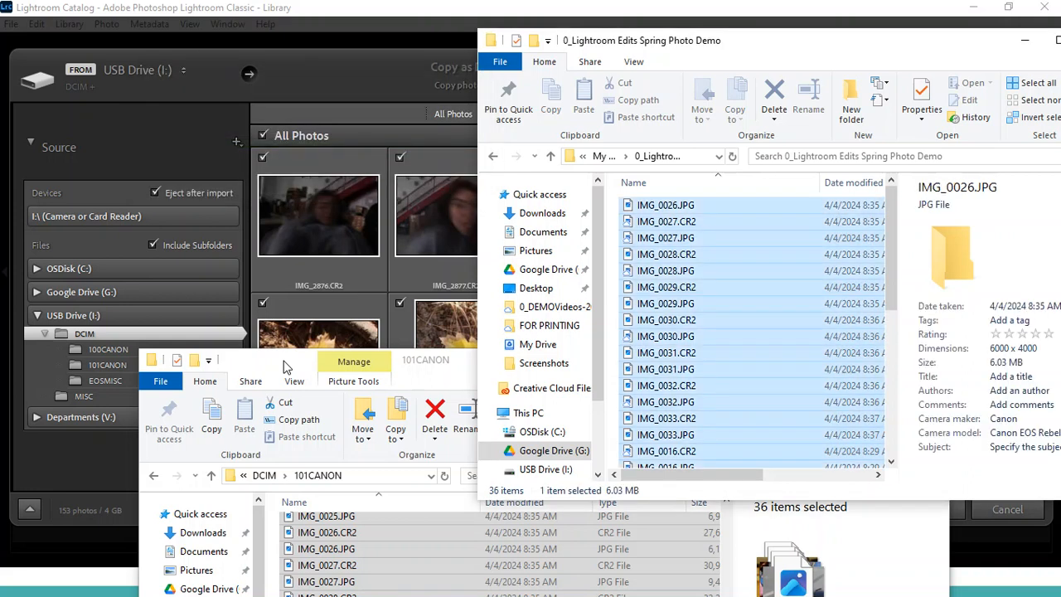
pyautogui.click(283, 367)
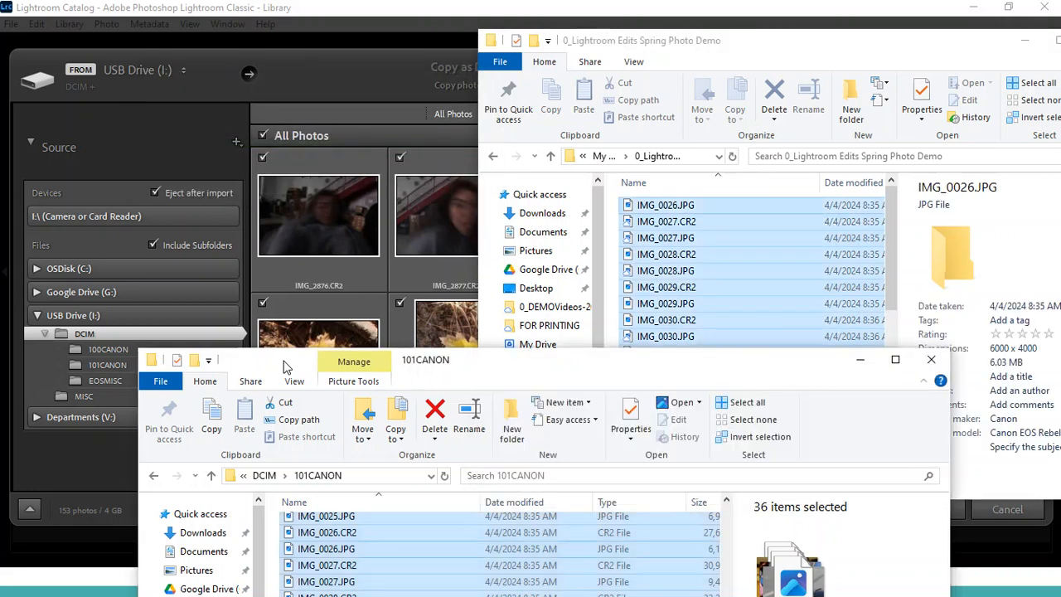
pyautogui.click(859, 367)
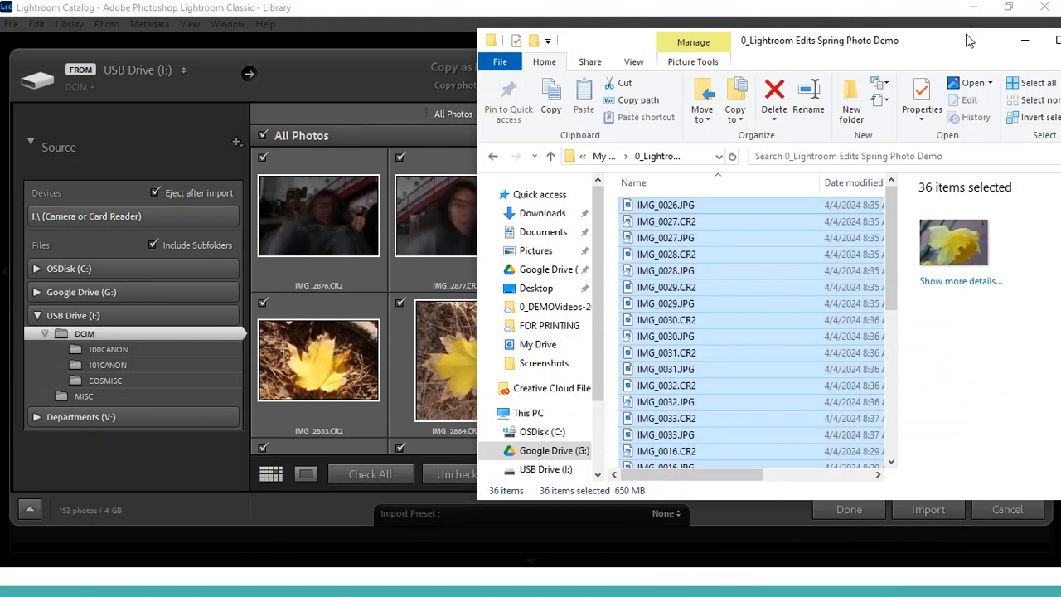
# Close the File Explorer window and set Lightroom's import source to the 0_Lightroom Edits Spring Photo Demo folder in Google Drive (G:) > My Drive
pyautogui.moveTo(958, 52); pyautogui.dragTo(686, 103)
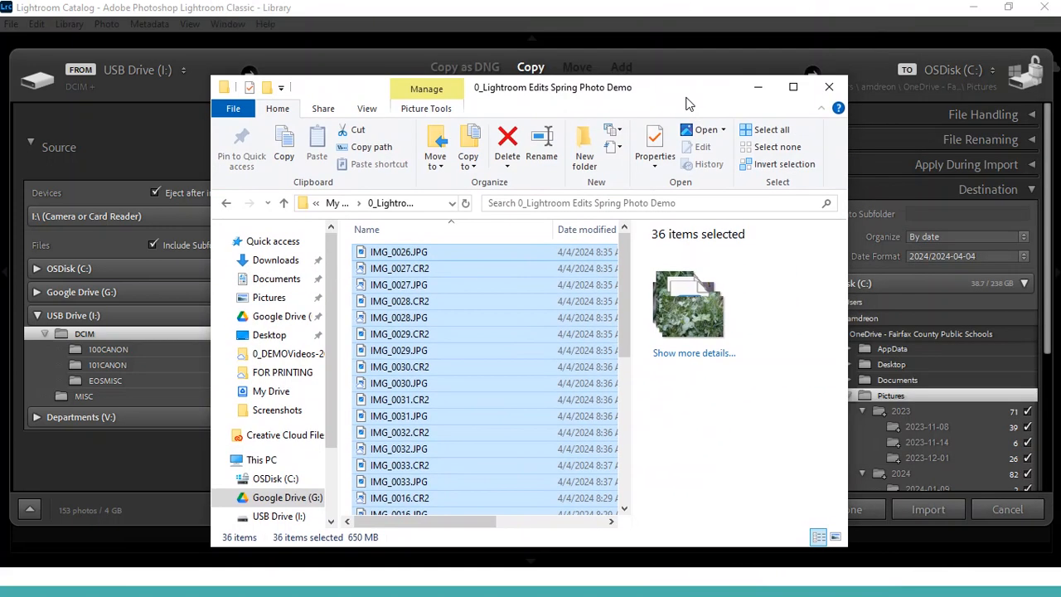
pyautogui.click(831, 88)
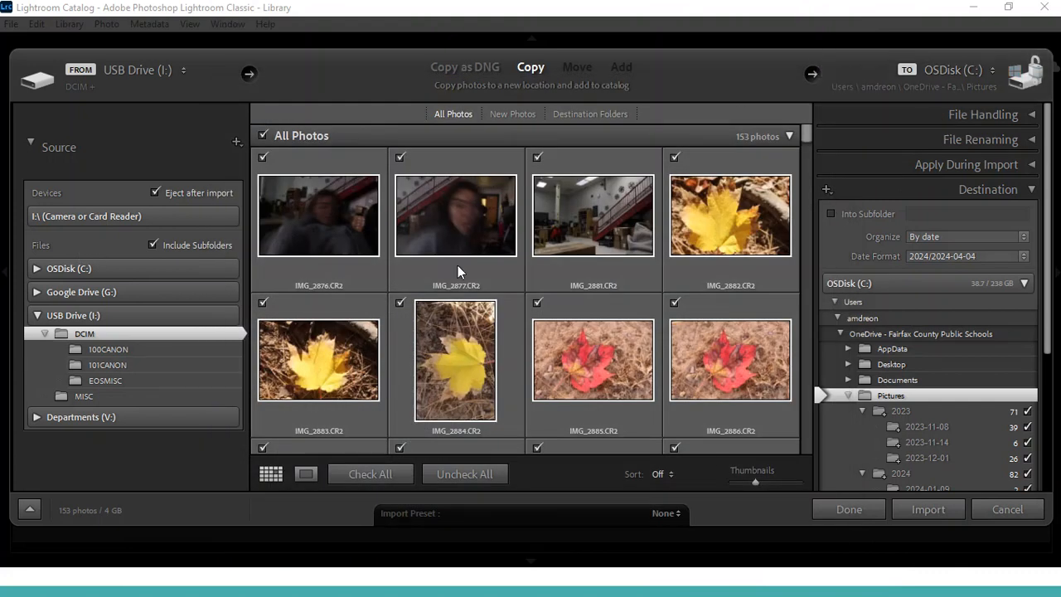
pyautogui.click(38, 292)
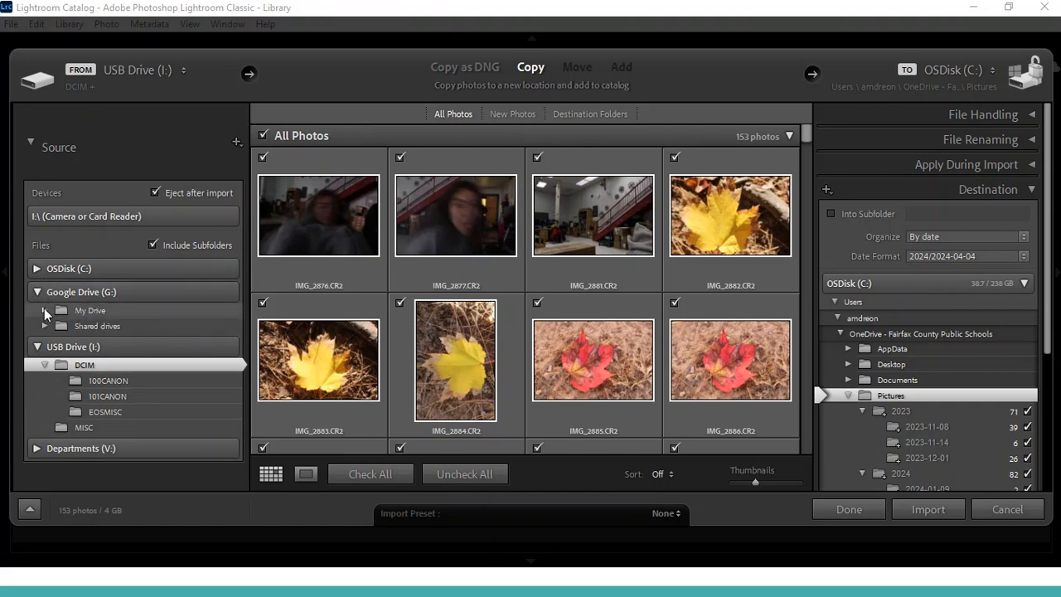
pyautogui.click(44, 308)
pyautogui.click(451, 471)
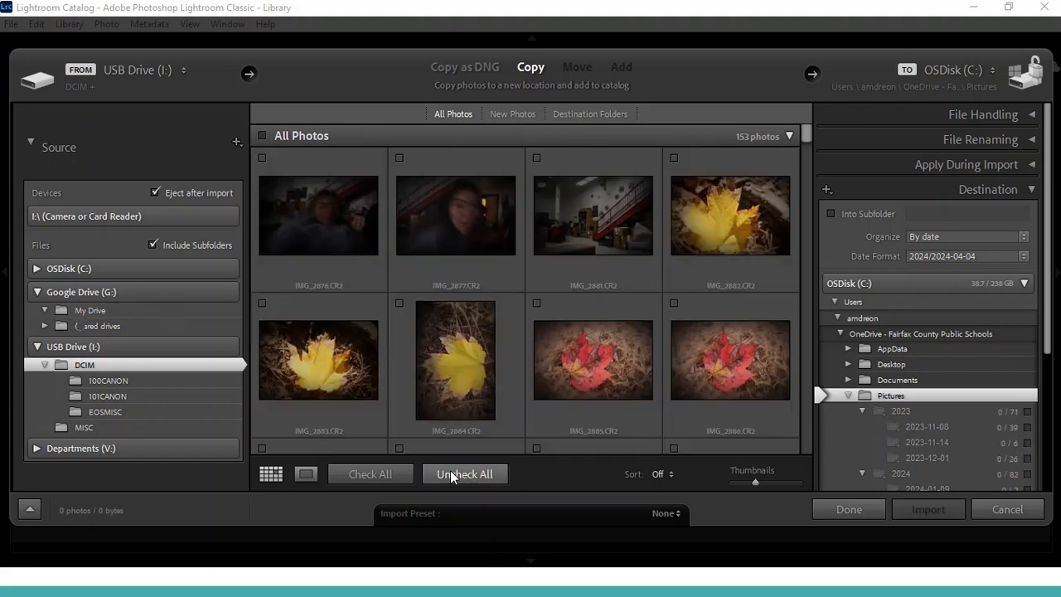
pyautogui.click(102, 311)
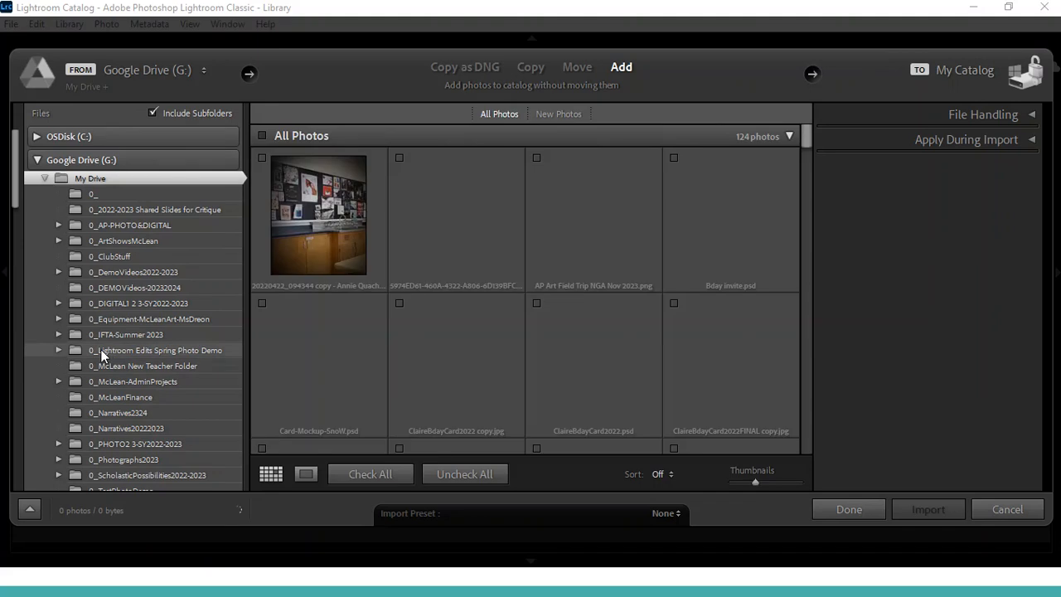
pyautogui.click(111, 349)
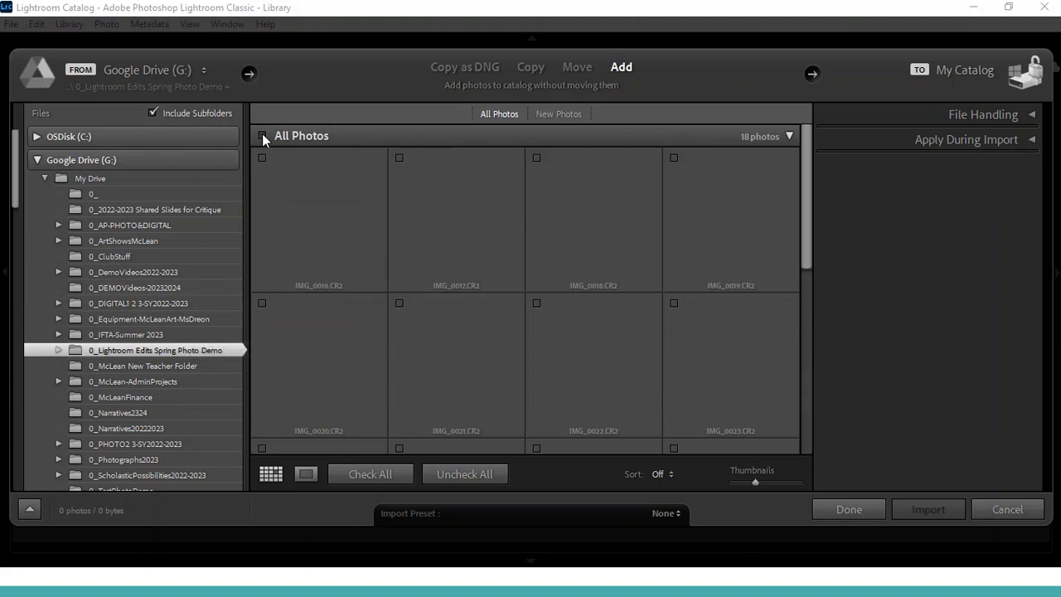
pyautogui.click(96, 350)
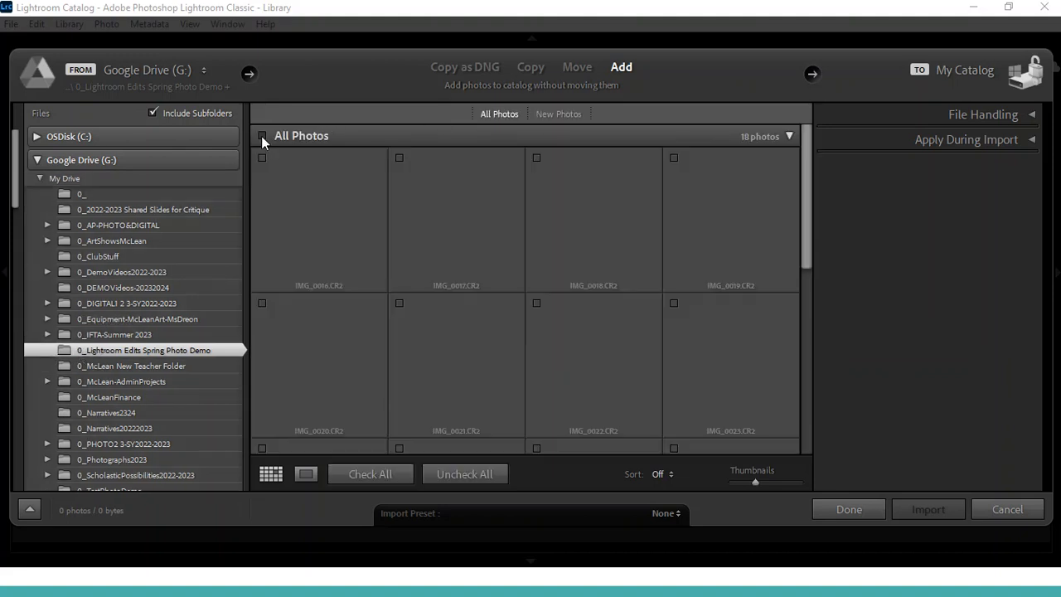
pyautogui.click(262, 134)
pyautogui.moveTo(805, 230); pyautogui.dragTo(812, 395)
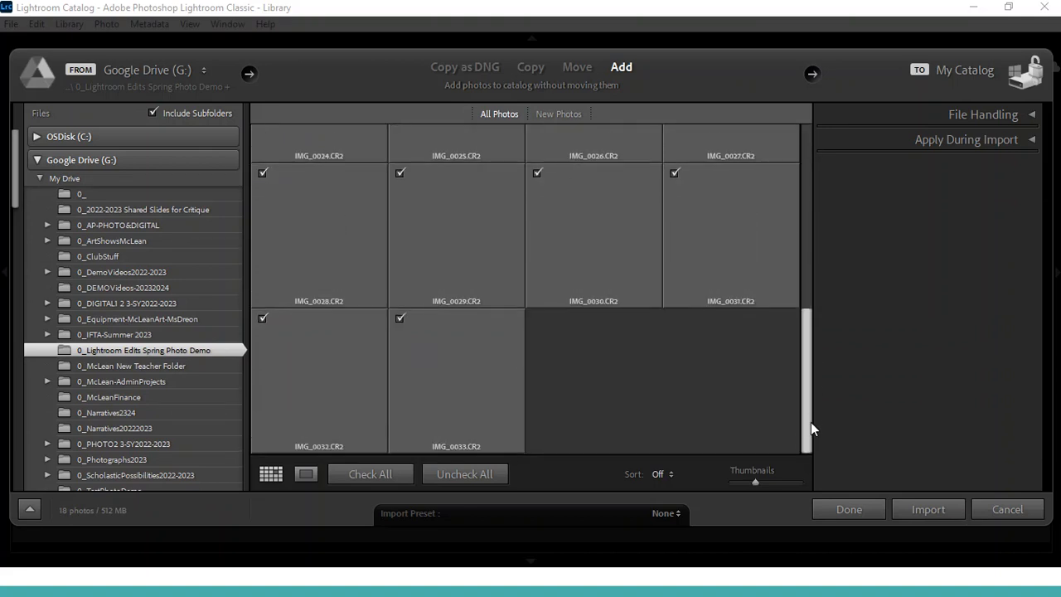
pyautogui.moveTo(811, 422); pyautogui.dragTo(794, 208)
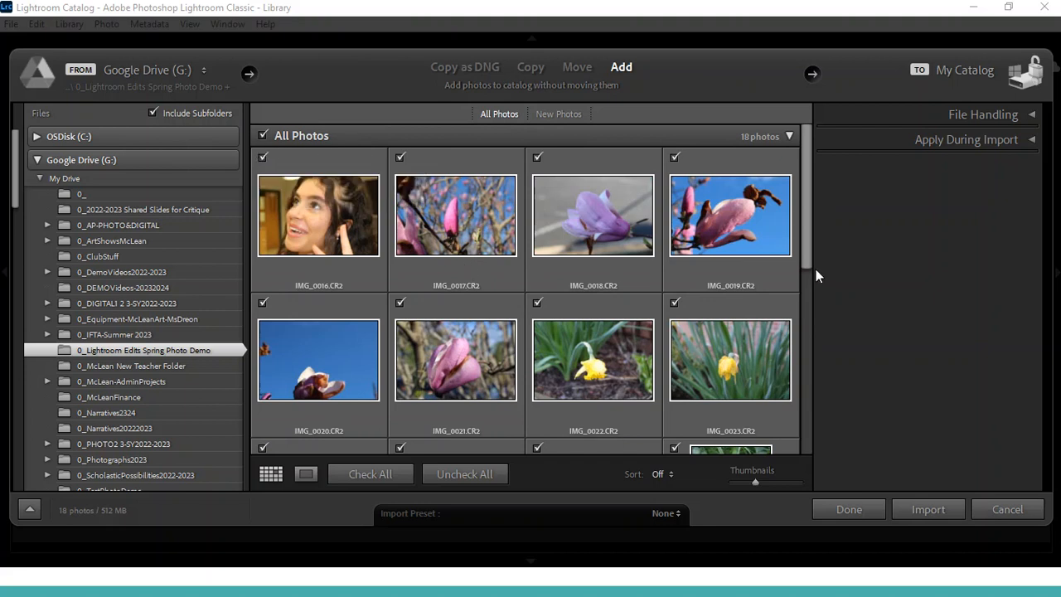
pyautogui.moveTo(806, 253); pyautogui.dragTo(798, 220)
pyautogui.click(452, 473)
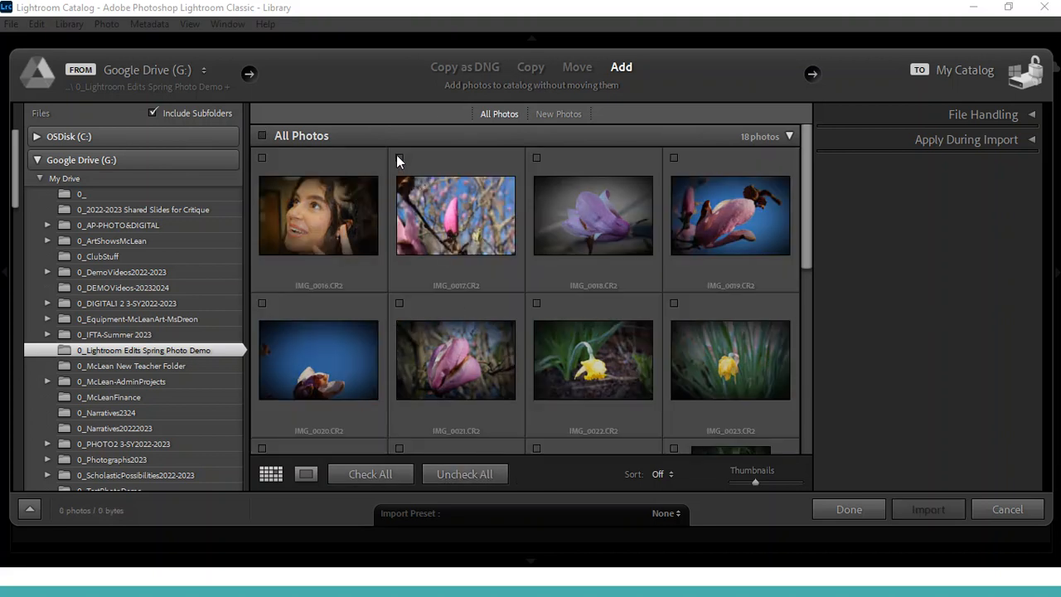
# Shrink the import thumbnails, then check the flower and clover photos IMG_0017.CR2 through IMG_0032.CR2 and import them into the catalog
pyautogui.moveTo(745, 482); pyautogui.dragTo(740, 479)
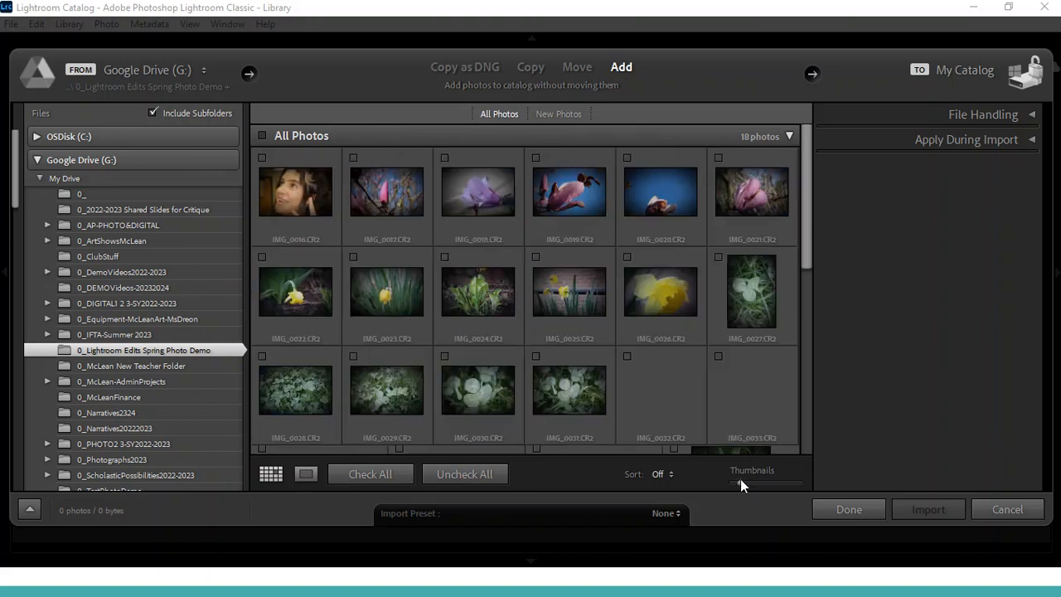
pyautogui.click(354, 159)
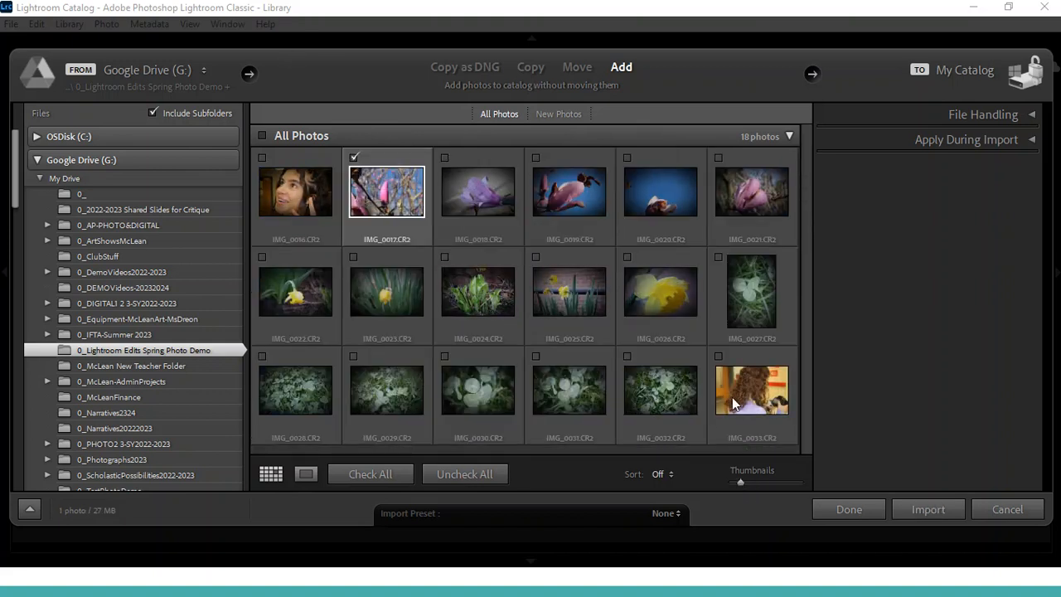
pyautogui.click(628, 356)
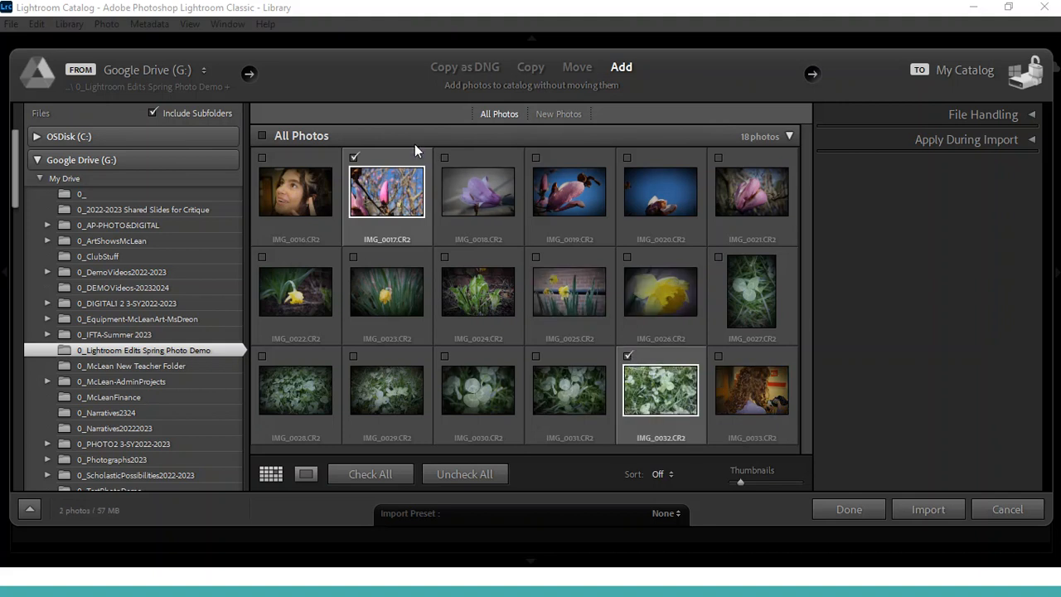
pyautogui.click(446, 158)
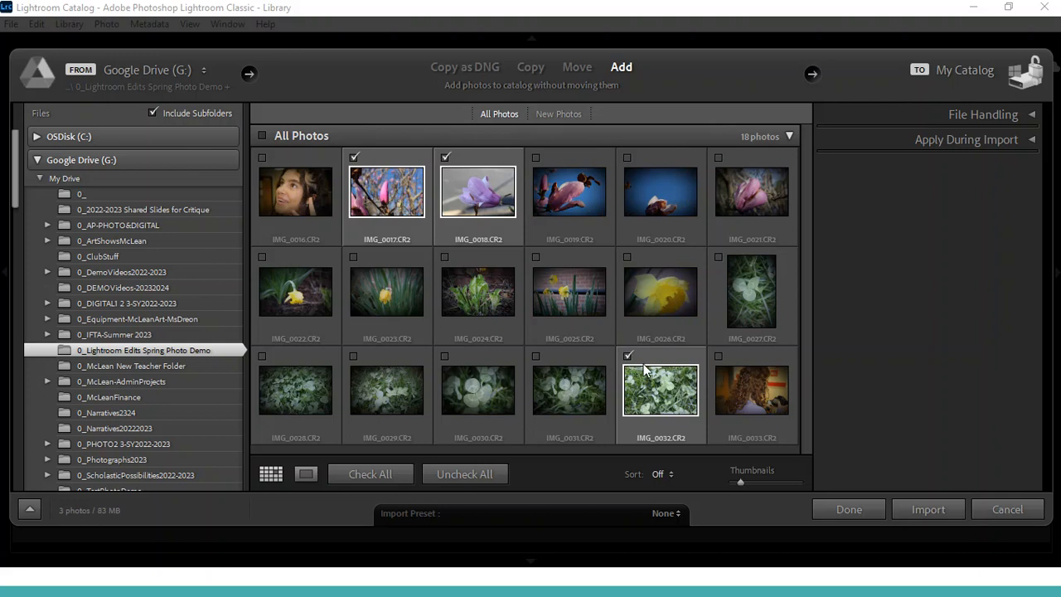
pyautogui.click(537, 157)
pyautogui.click(628, 158)
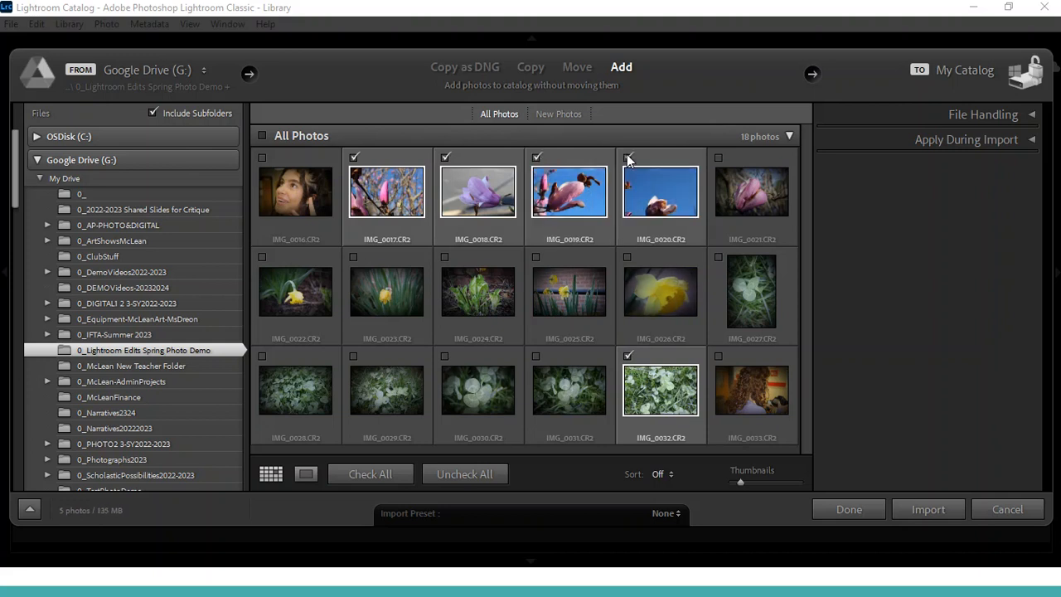
pyautogui.click(719, 157)
pyautogui.click(262, 257)
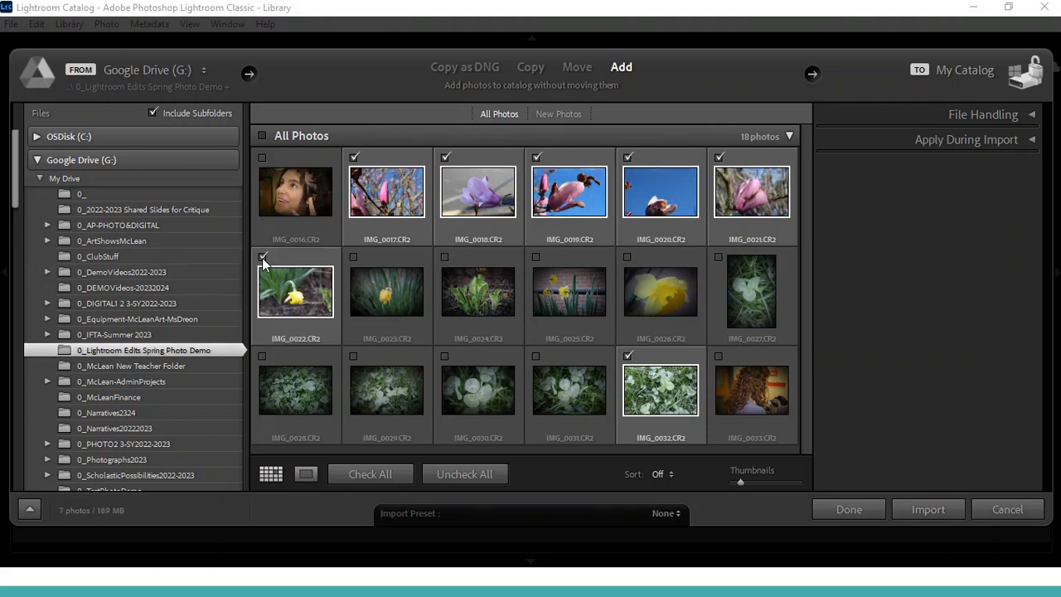
pyautogui.click(354, 256)
pyautogui.click(446, 256)
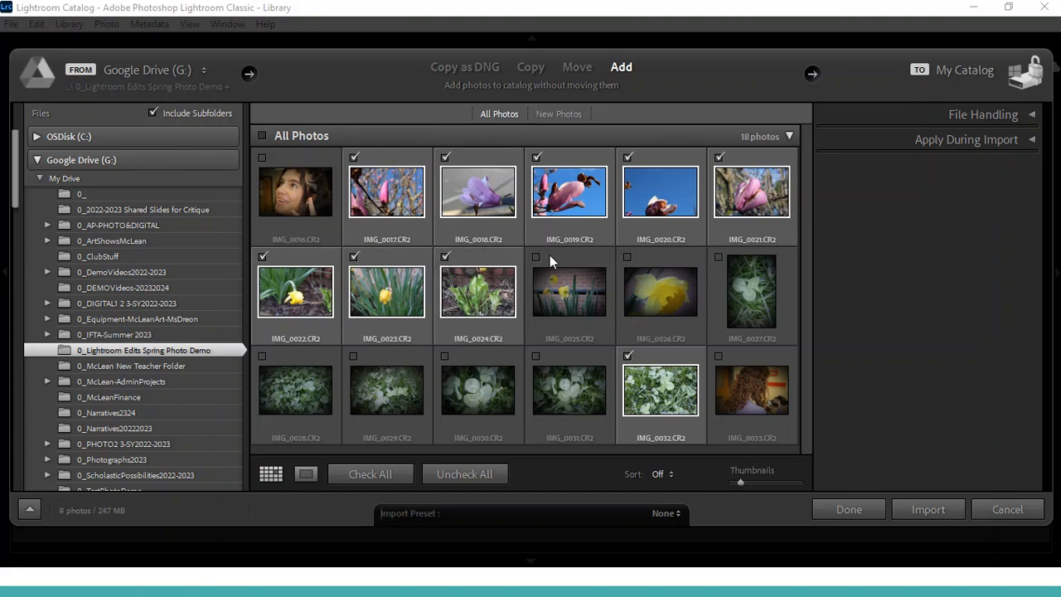
pyautogui.click(539, 255)
pyautogui.click(636, 255)
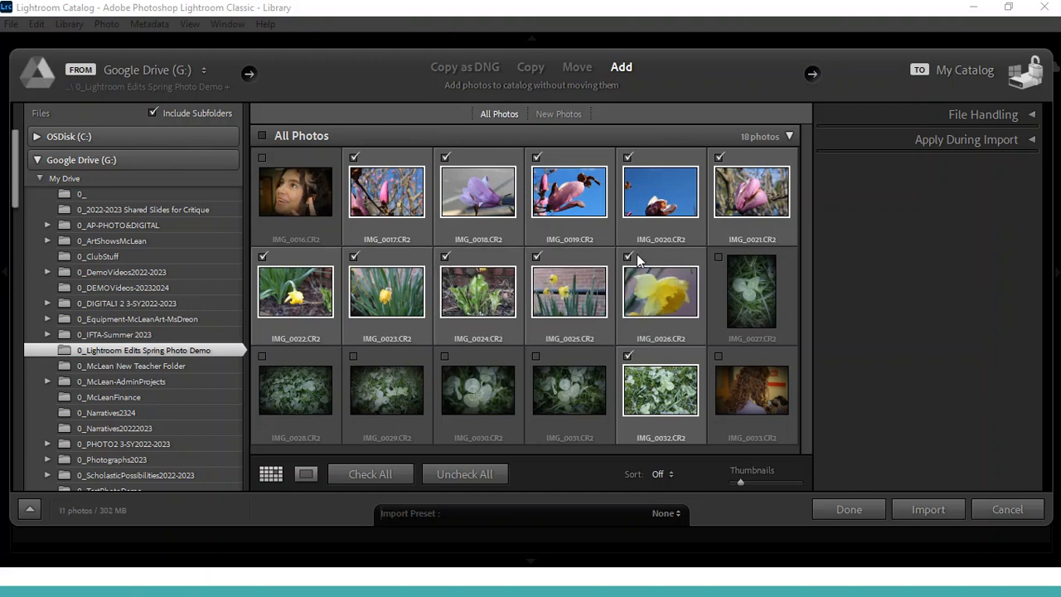
pyautogui.click(717, 256)
pyautogui.click(264, 357)
pyautogui.click(354, 357)
pyautogui.click(537, 357)
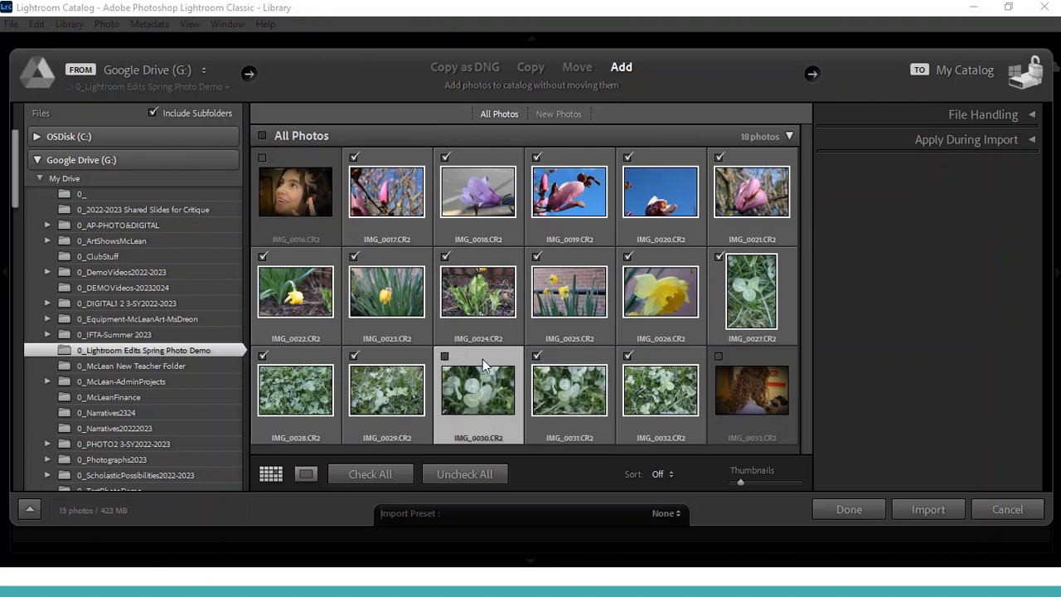
pyautogui.click(445, 358)
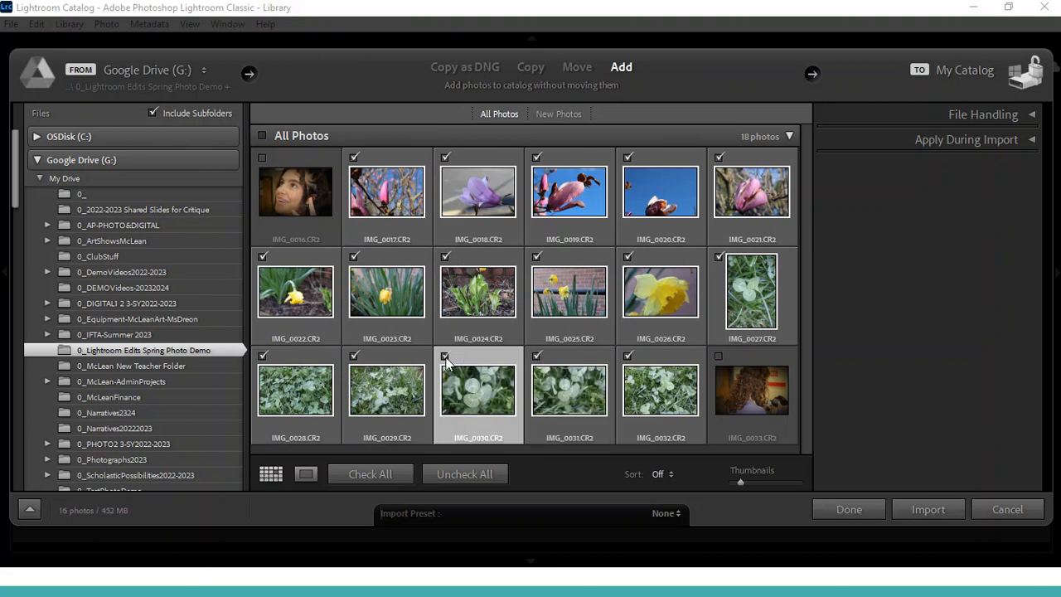
pyautogui.click(933, 513)
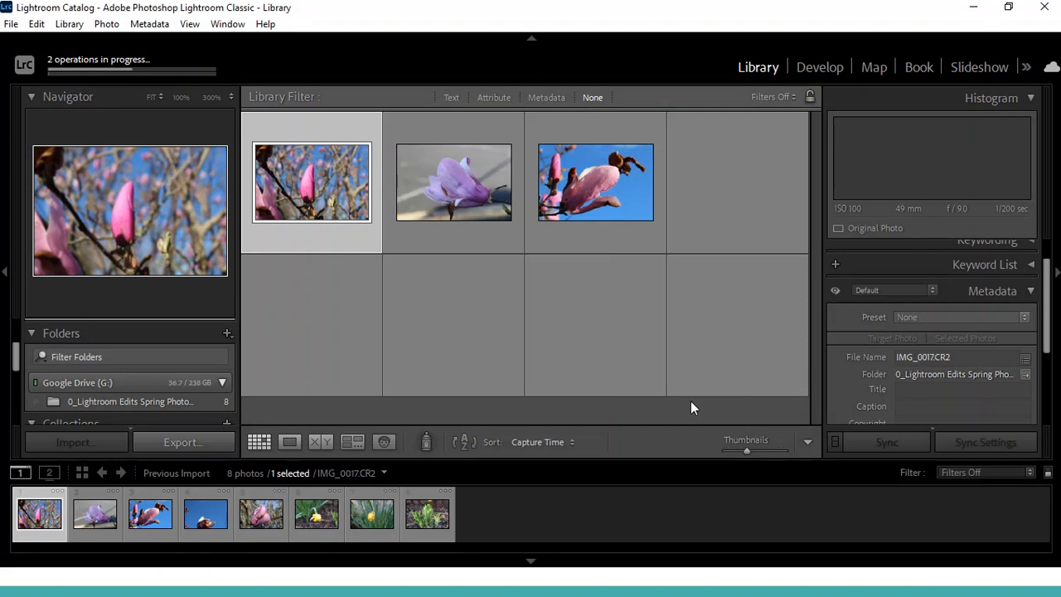
# Reduce the Library grid thumbnails and open the first imported photo, IMG_0017, in Loupe view
pyautogui.click(738, 450)
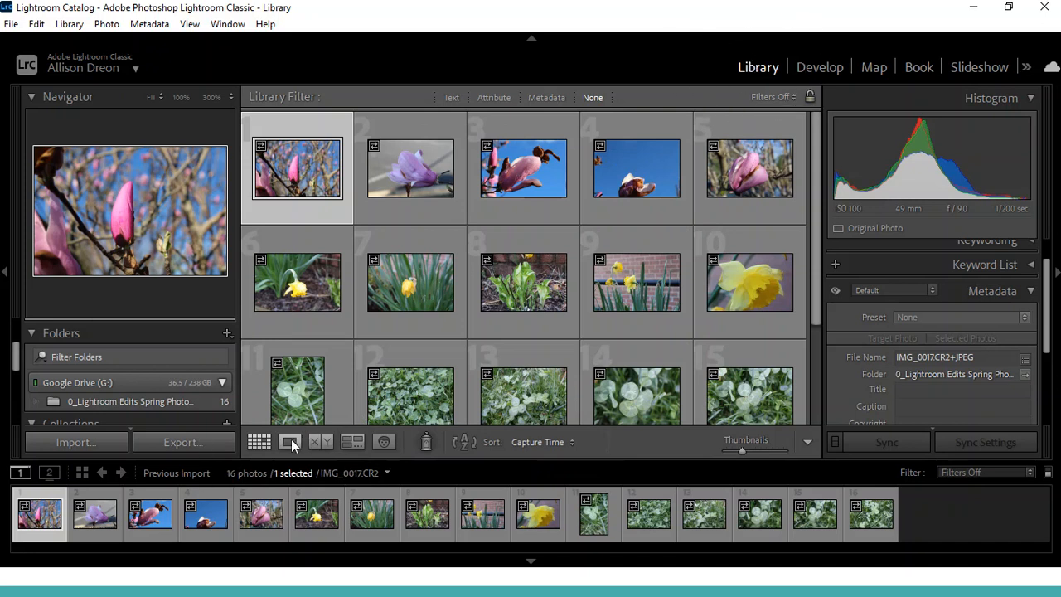
pyautogui.click(292, 445)
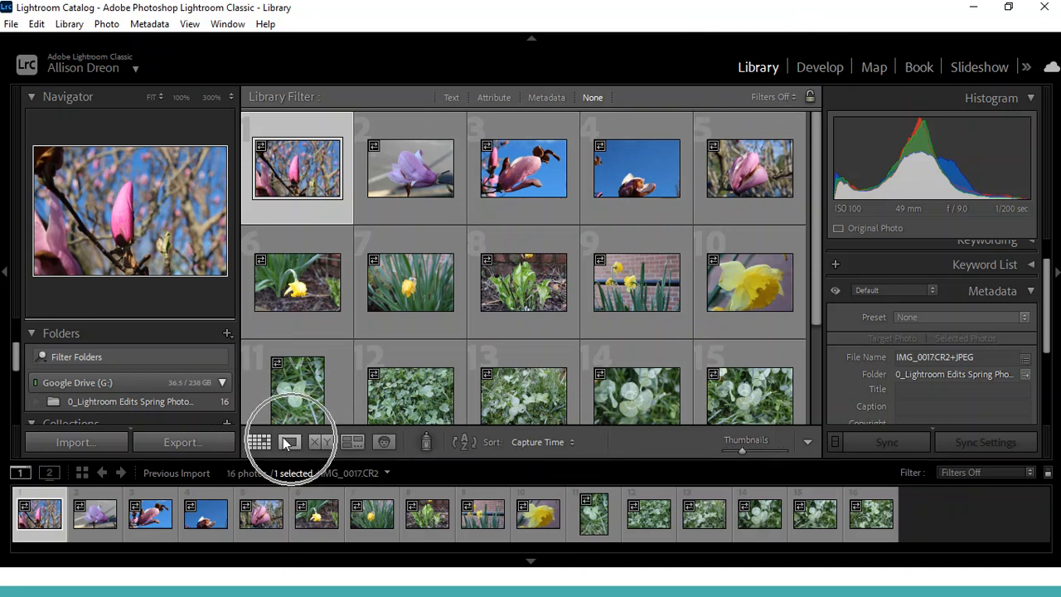
pyautogui.click(256, 447)
pyautogui.click(282, 442)
pyautogui.doubleClick(280, 218)
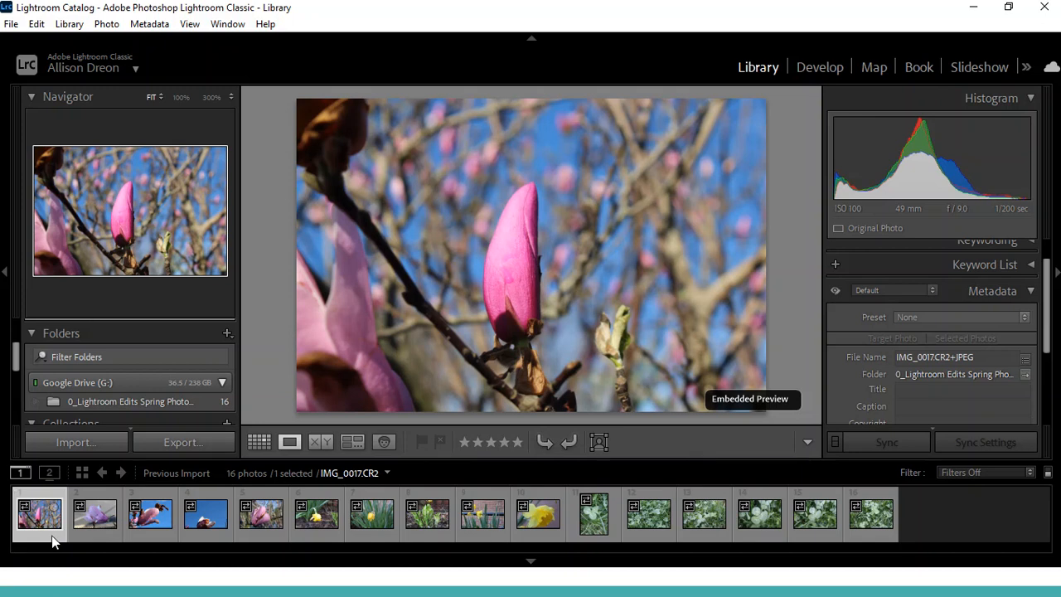
# Flag IMG_0017 and IMG_0018 as picks
pyautogui.press('p')
pyautogui.press('u')
pyautogui.press('p')
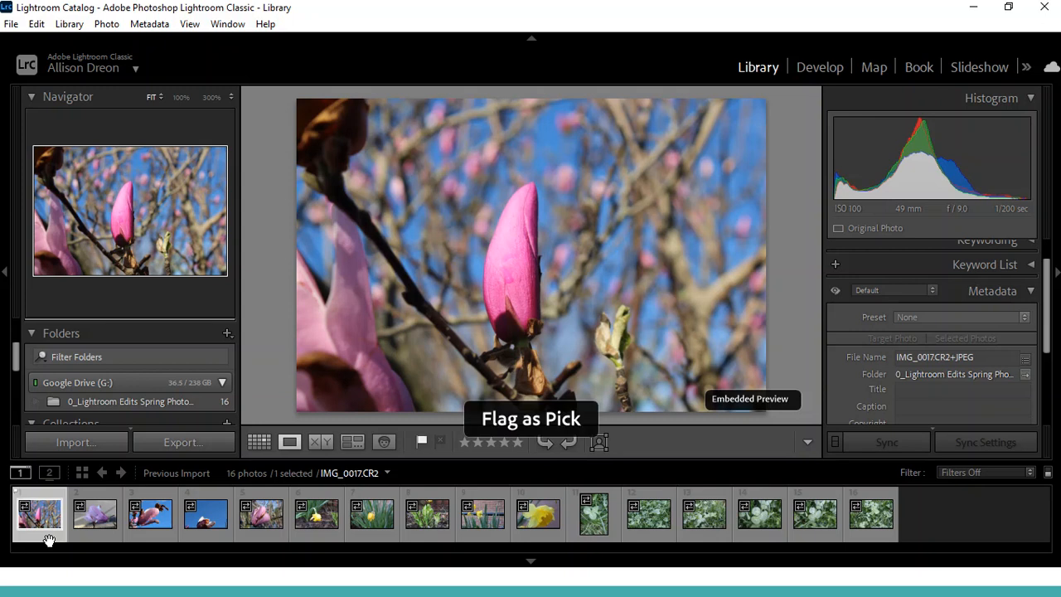
pyautogui.press('Right')
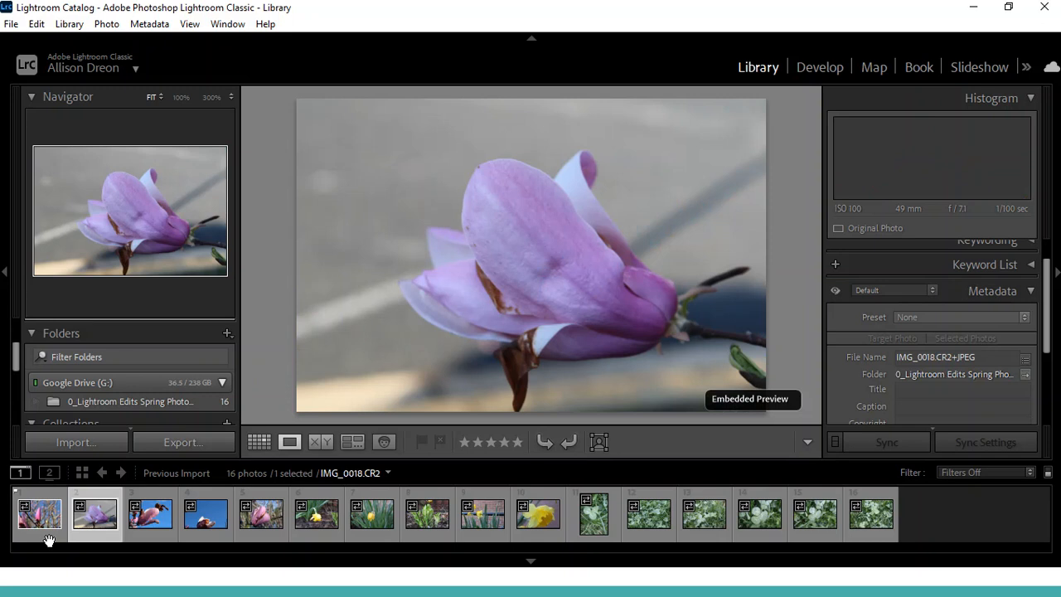
pyautogui.press('p')
# Review the photos from IMG_0019 to IMG_0023 one by one, flagging the magnolia photo IMG_0021 as a pick
pyautogui.click(158, 529)
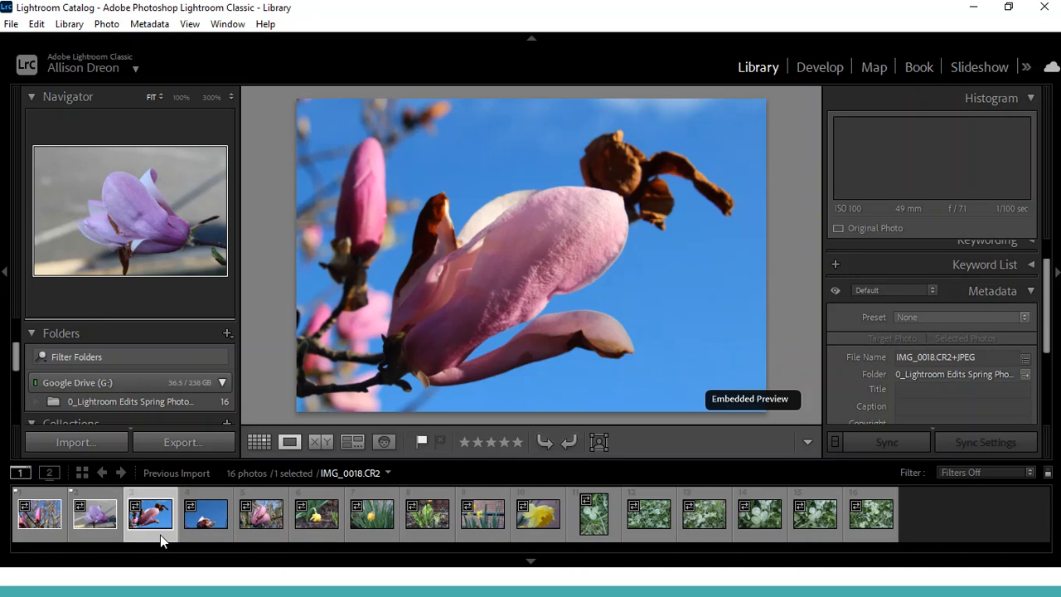
pyautogui.press('Right')
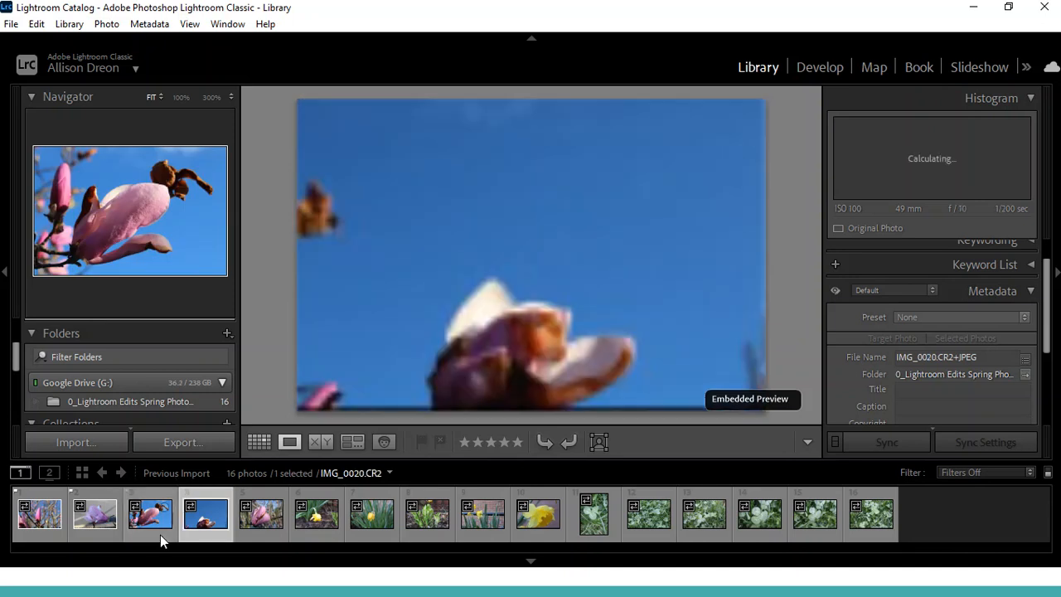
pyautogui.press('Right')
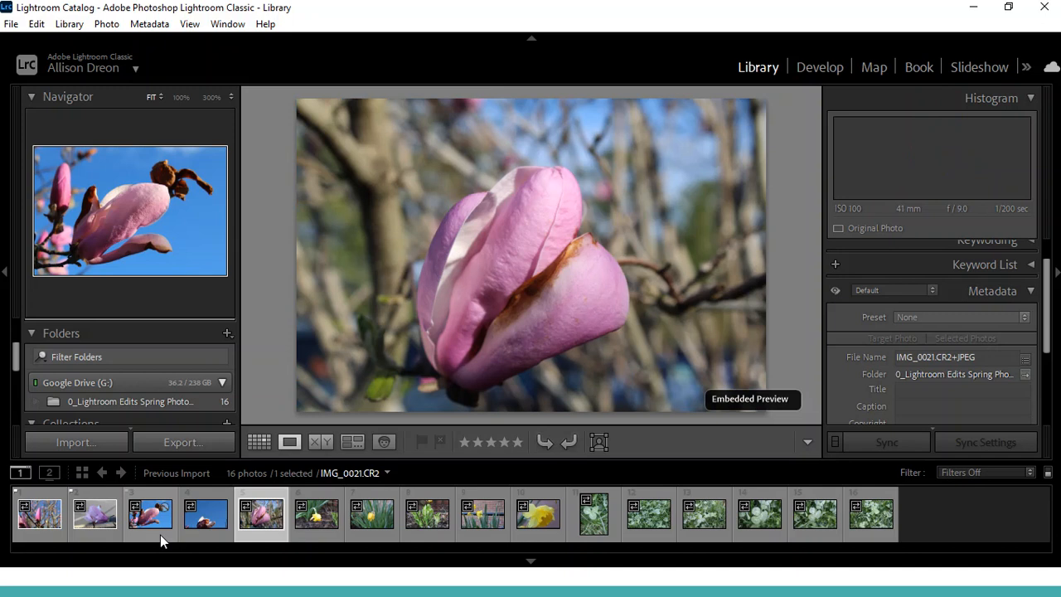
pyautogui.press('Right')
pyautogui.press('Right')
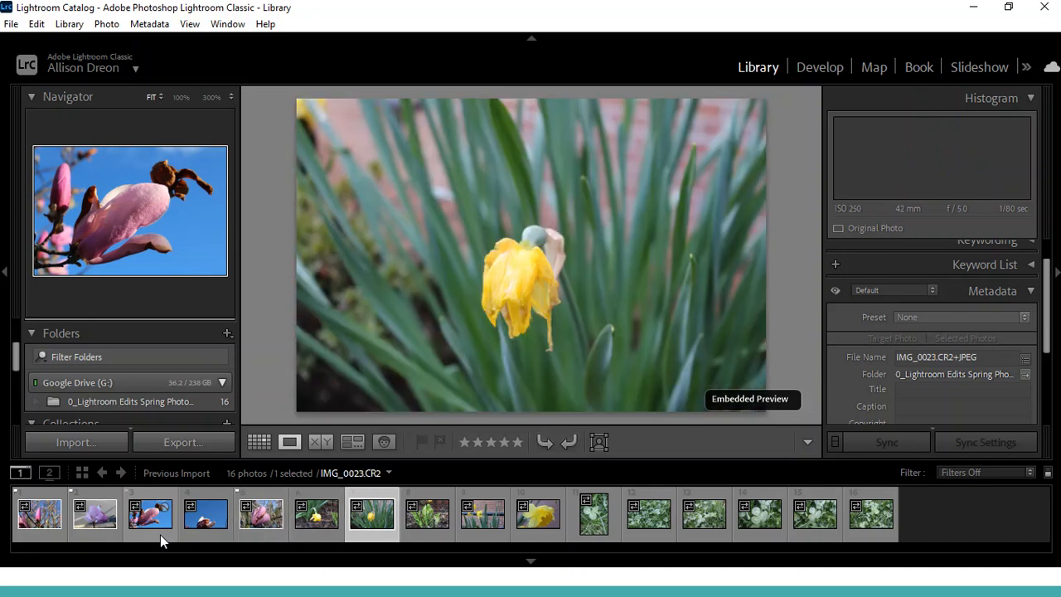
# Compare IMG_0023 with IMG_0024, flag IMG_0024 and IMG_0025 as picks, and advance to the following photo
pyautogui.press('Right')
pyautogui.press('Left')
pyautogui.press('Right')
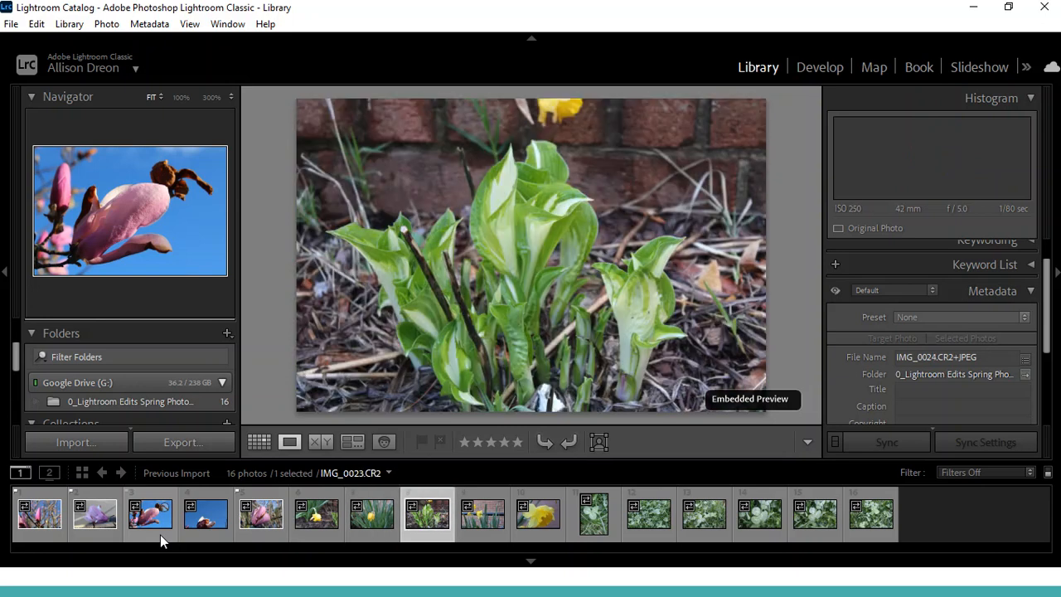
pyautogui.press('p')
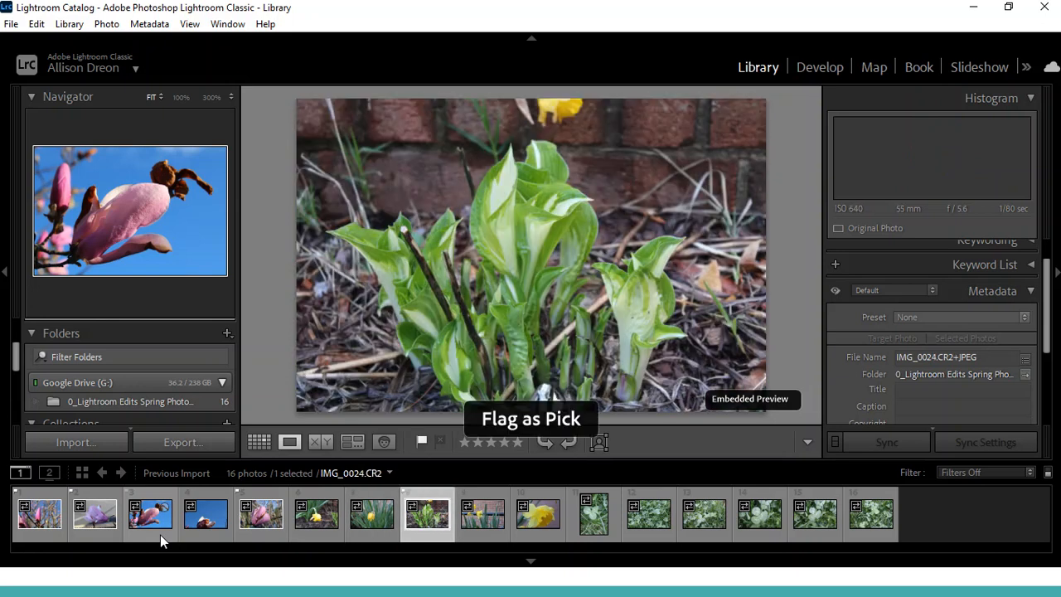
pyautogui.press('Right')
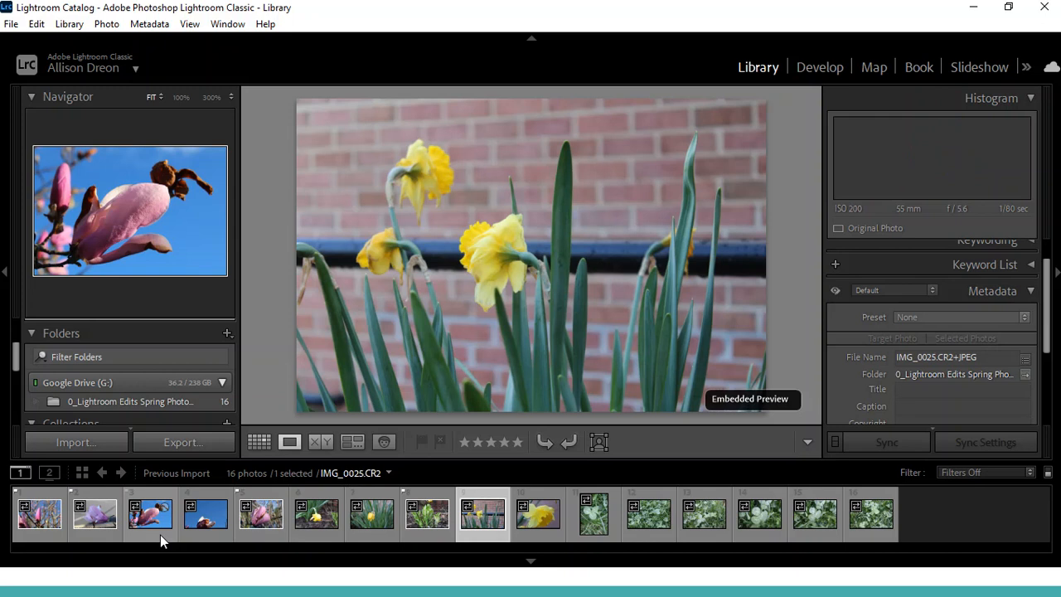
pyautogui.press('p')
pyautogui.press('Right')
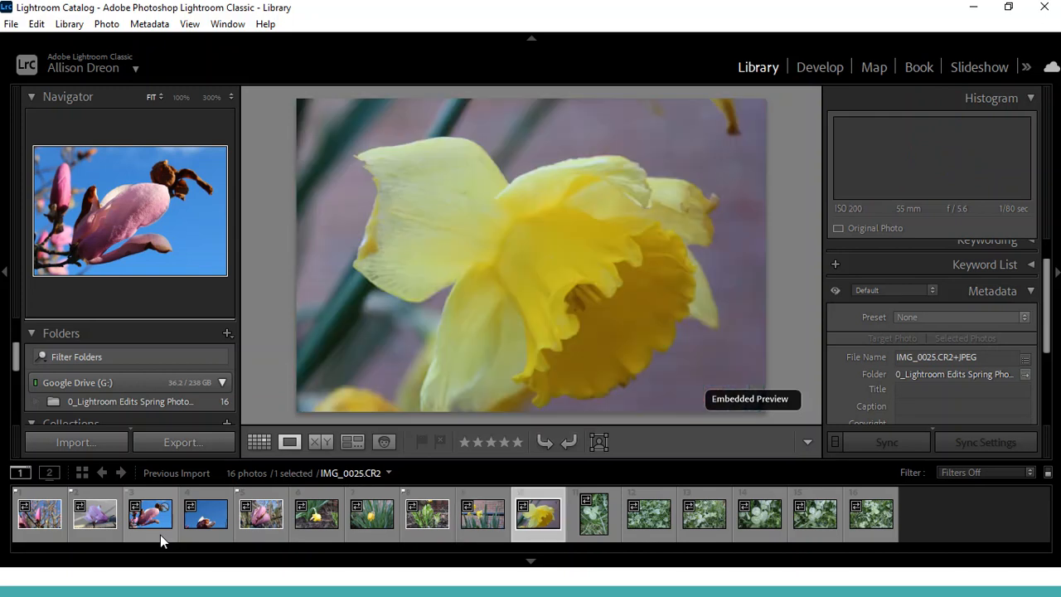
# Flag the daffodil photo IMG_0026 as a pick and review the clover photos up to IMG_0030
pyautogui.press('p')
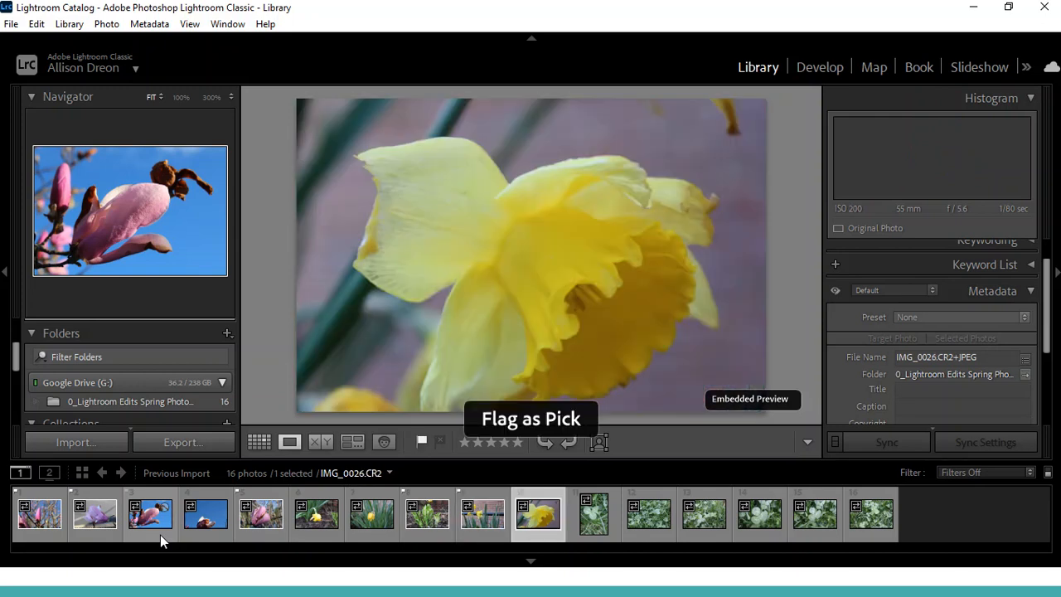
pyautogui.press('Right')
pyautogui.press('Right')
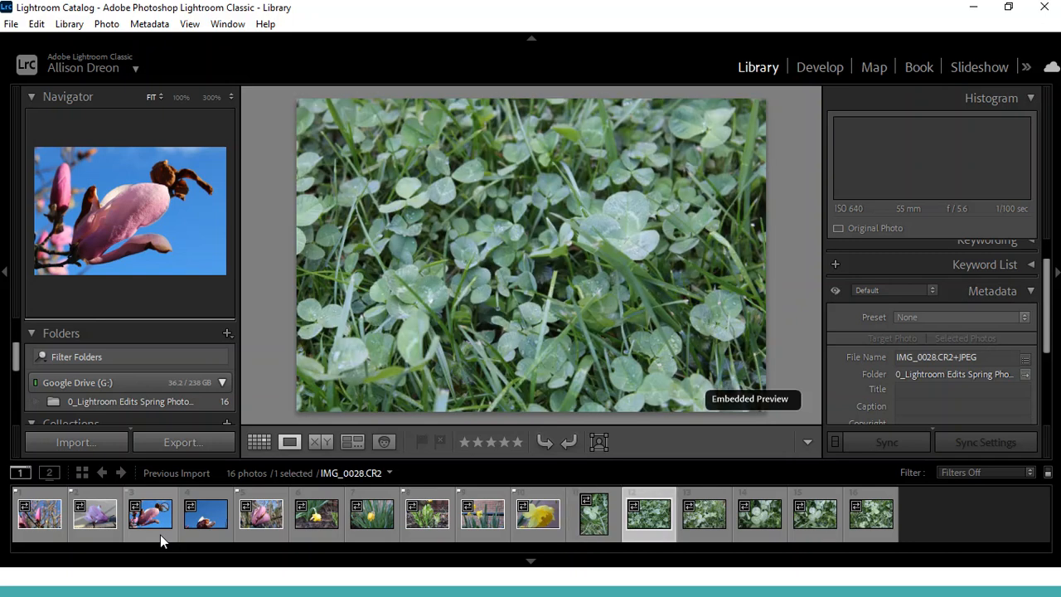
pyautogui.press('Right')
# Compare clover photos IMG_0030 and IMG_0031, leave IMG_0030 unflagged, and flag IMG_0031 and IMG_0032 as picks
pyautogui.press('Right')
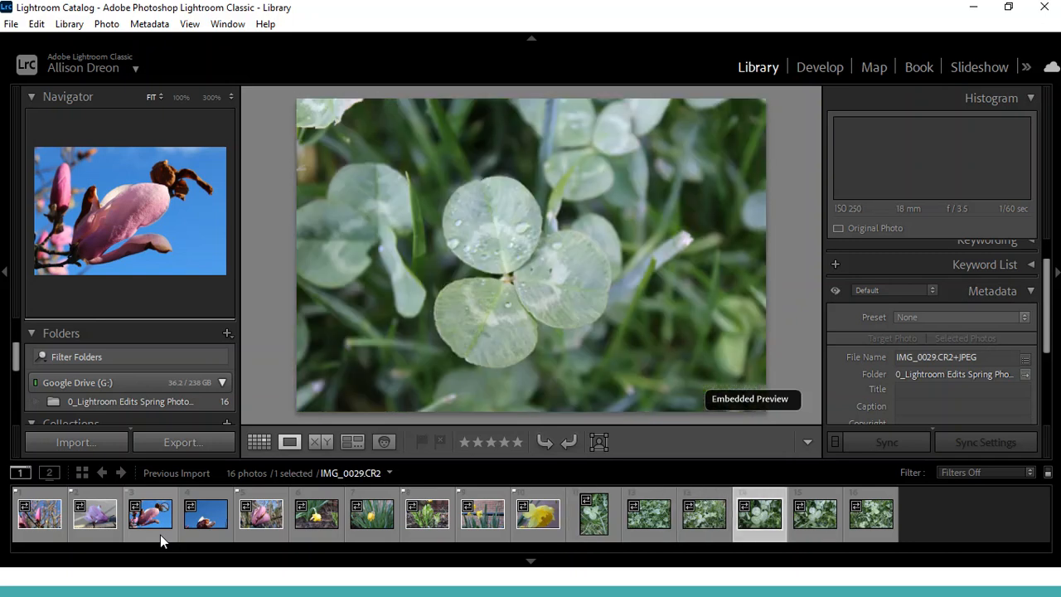
pyautogui.press('p')
pyautogui.press('Right')
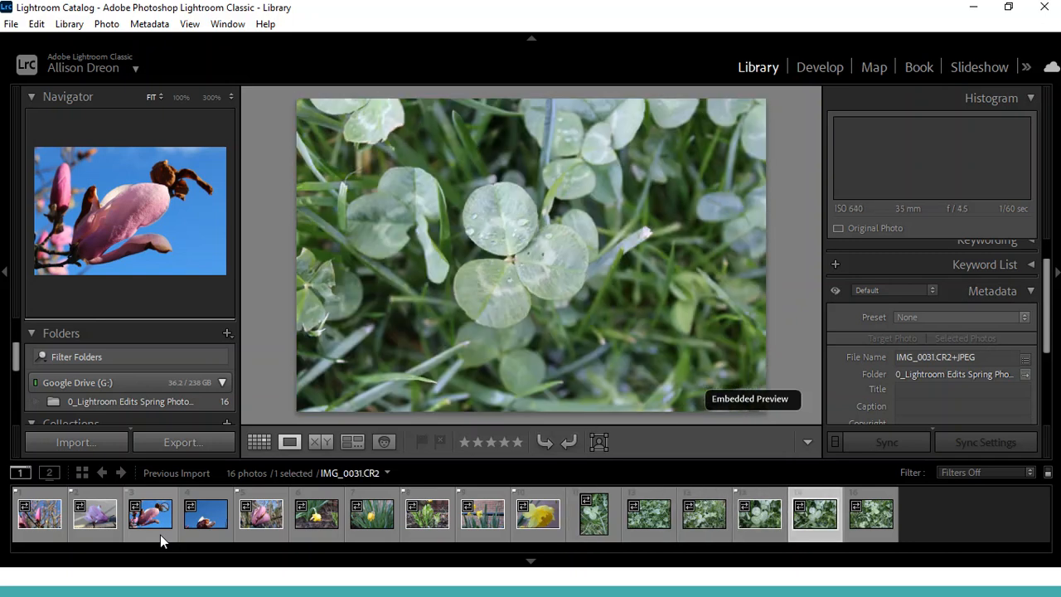
pyautogui.press('Left')
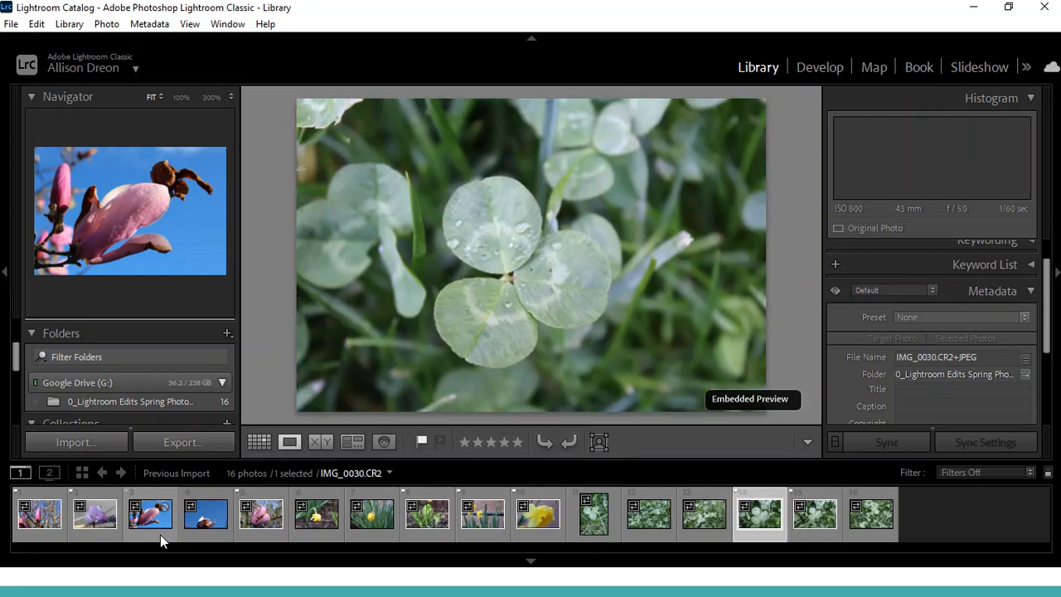
pyautogui.press('u')
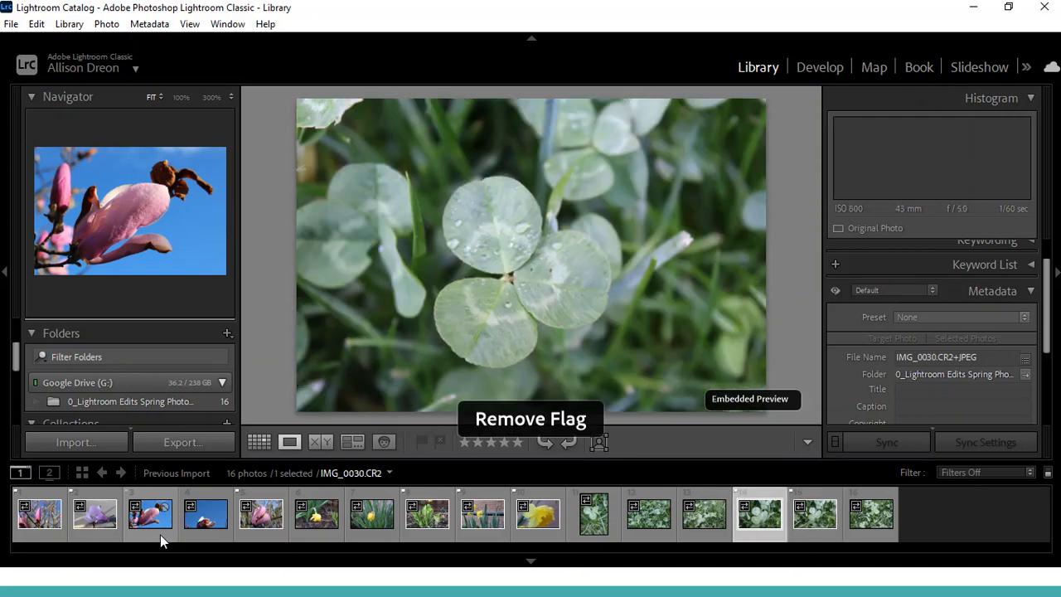
pyautogui.press('Right')
pyautogui.press('Right')
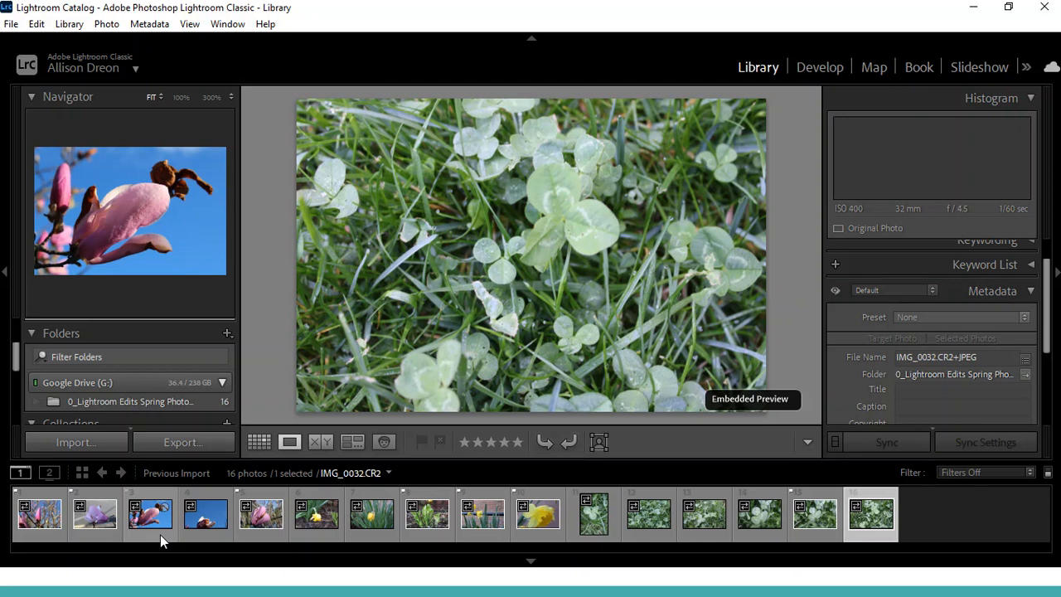
pyautogui.press('p')
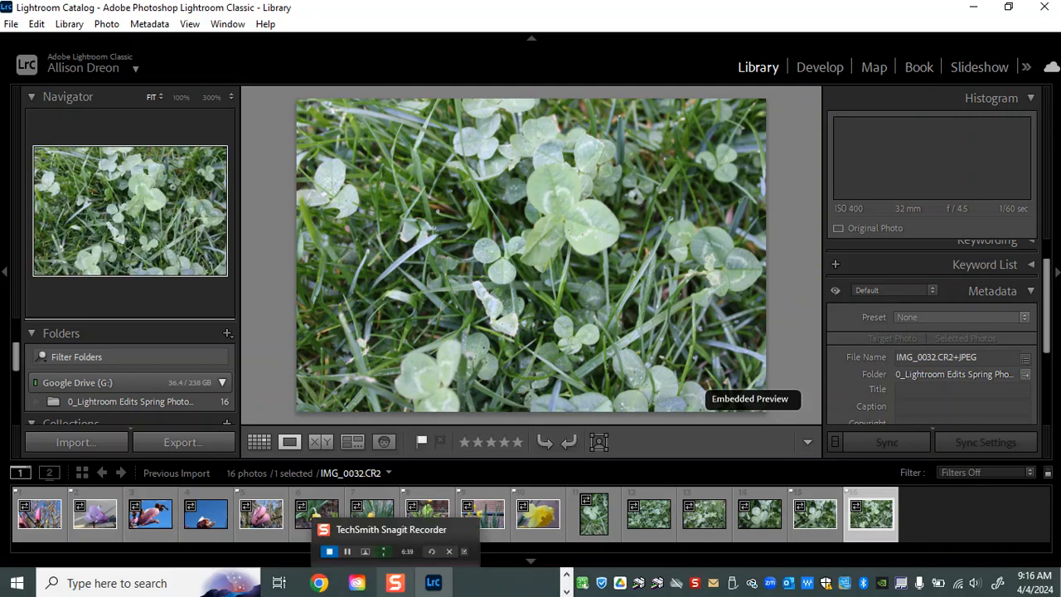
# Filter the filmstrip to flagged photos, switch the filter off to compare with the full set, and reapply the Flagged filter
pyautogui.click(1009, 473)
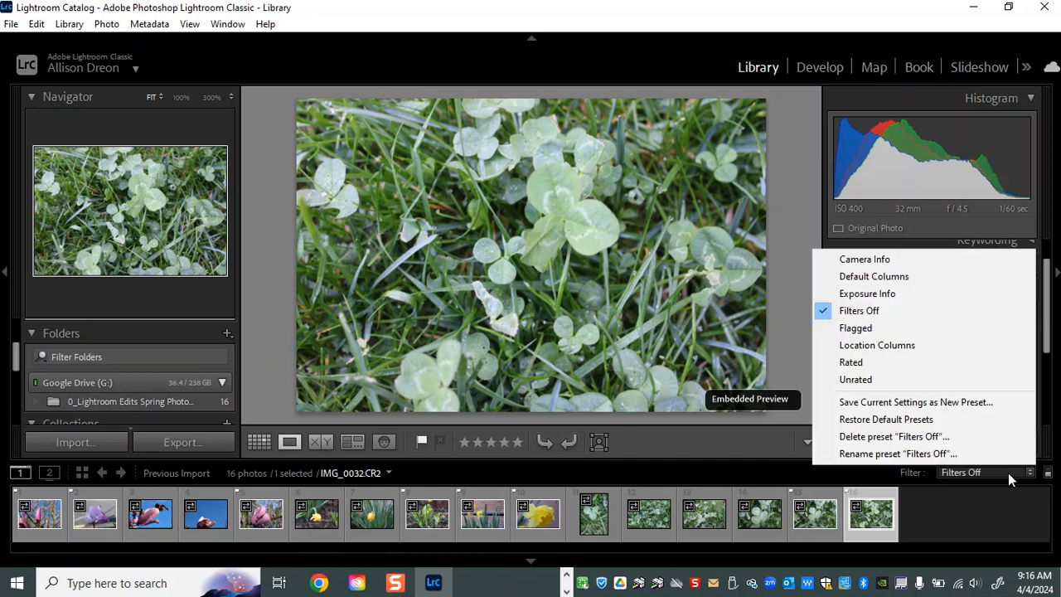
pyautogui.click(868, 327)
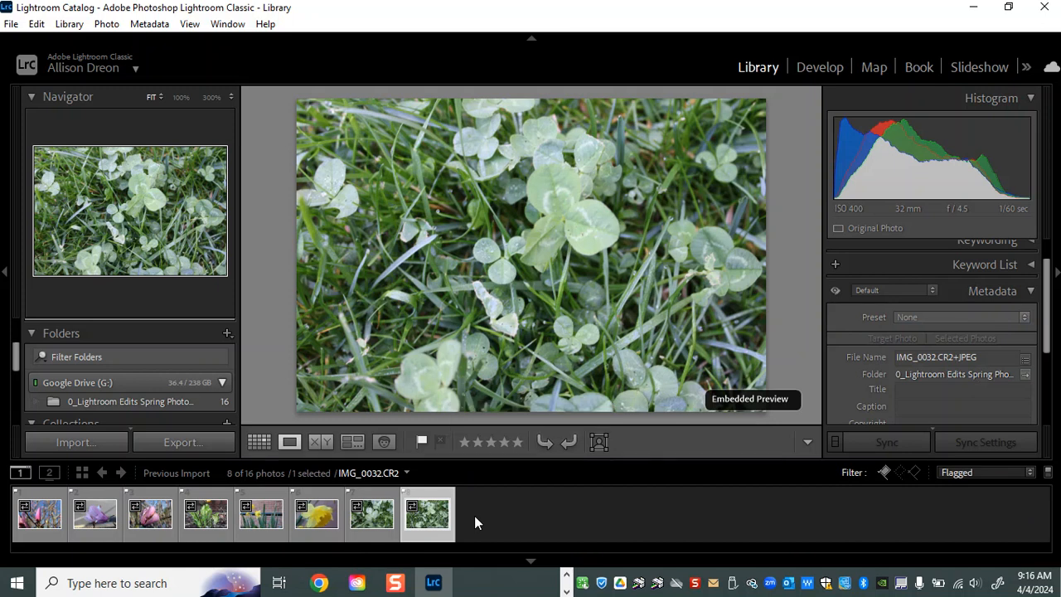
pyautogui.click(956, 473)
pyautogui.click(884, 309)
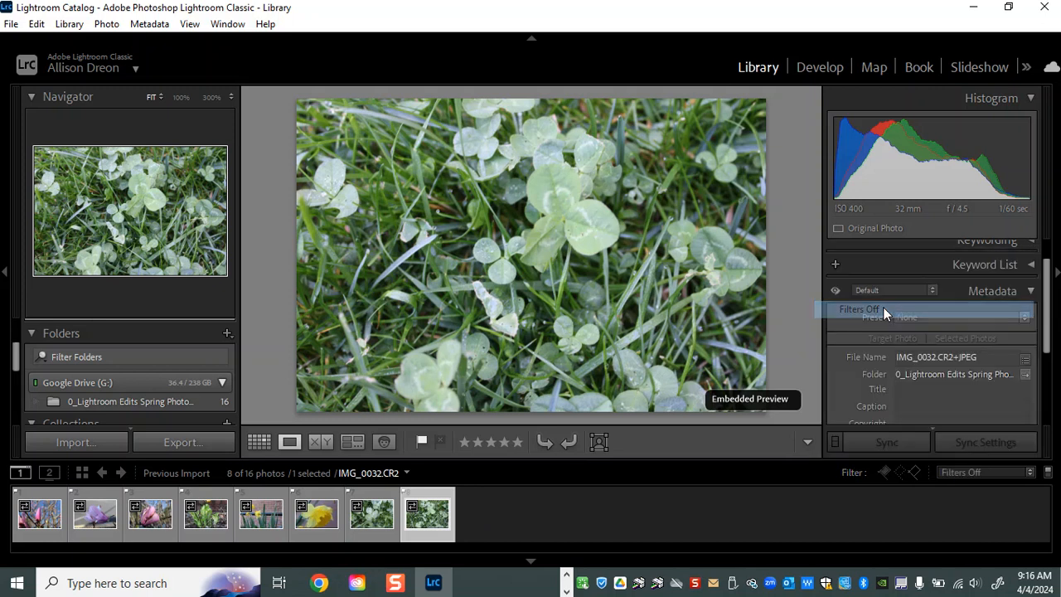
pyautogui.click(966, 471)
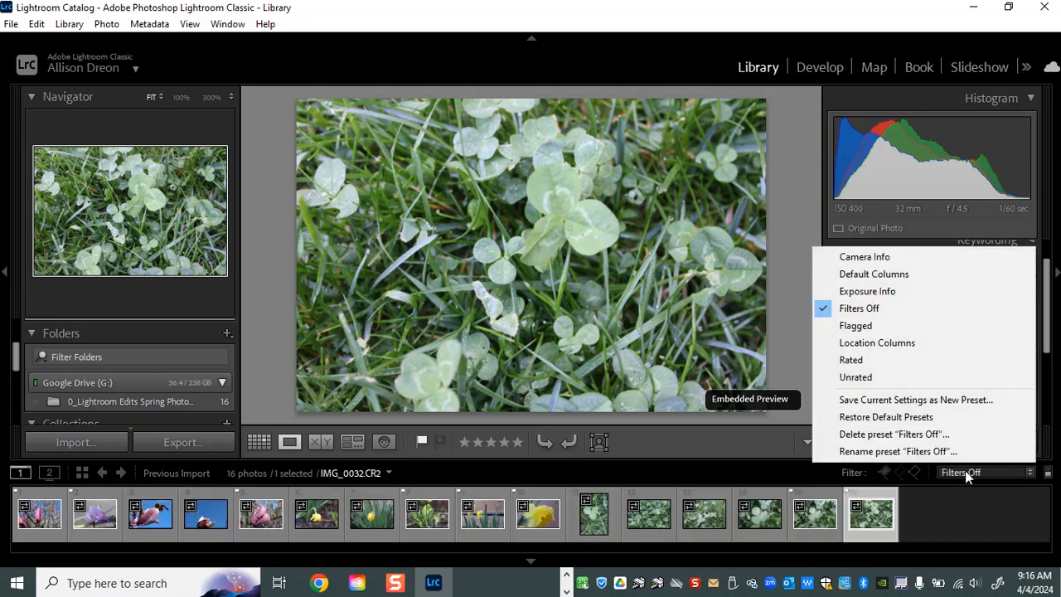
pyautogui.click(904, 324)
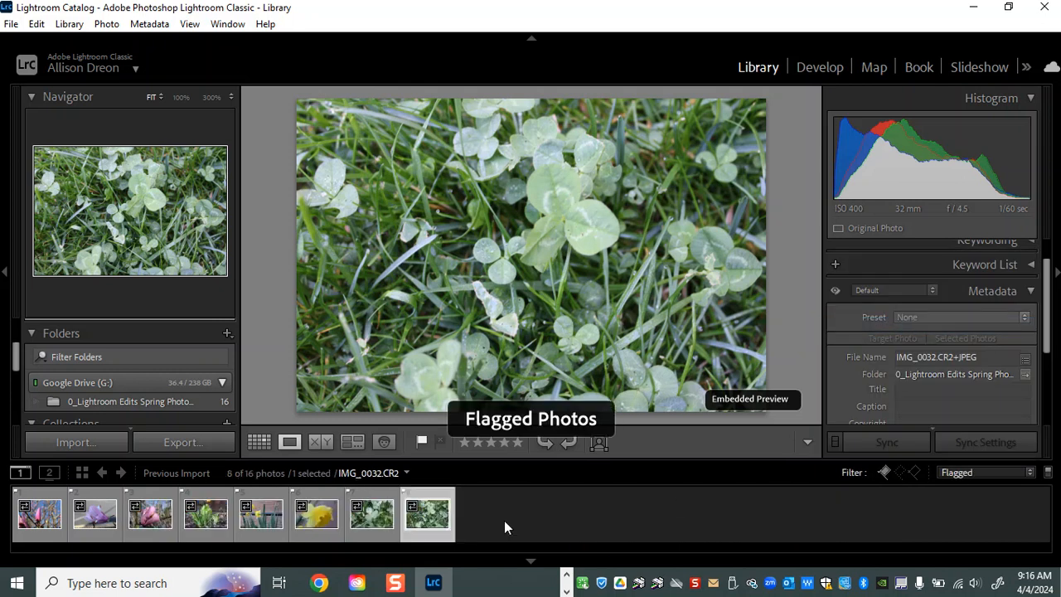
# Switch to the Develop module, go through its introductory tips, and dismiss the Point Color tip
pyautogui.click(816, 61)
pyautogui.click(816, 61)
pyautogui.click(816, 61)
pyautogui.click(816, 61)
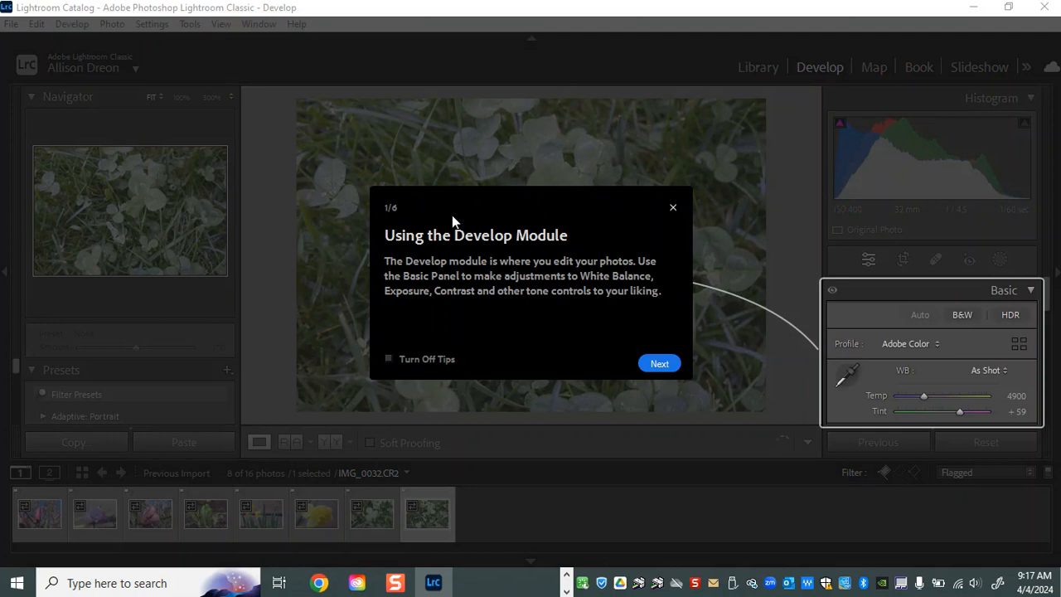
pyautogui.click(660, 364)
pyautogui.click(660, 364)
pyautogui.click(661, 364)
pyautogui.click(661, 364)
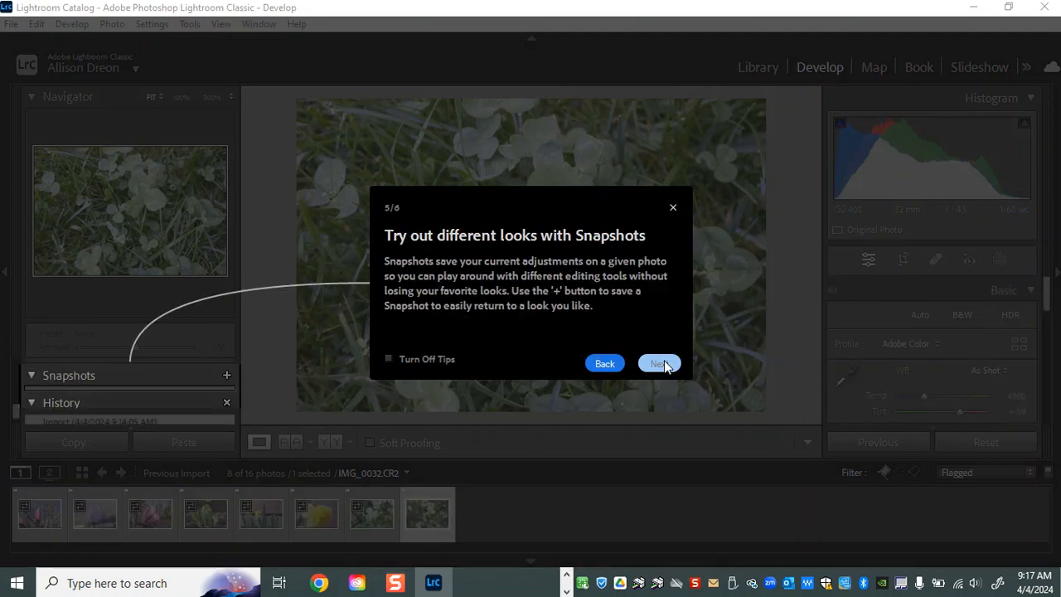
pyautogui.click(660, 364)
pyautogui.click(660, 364)
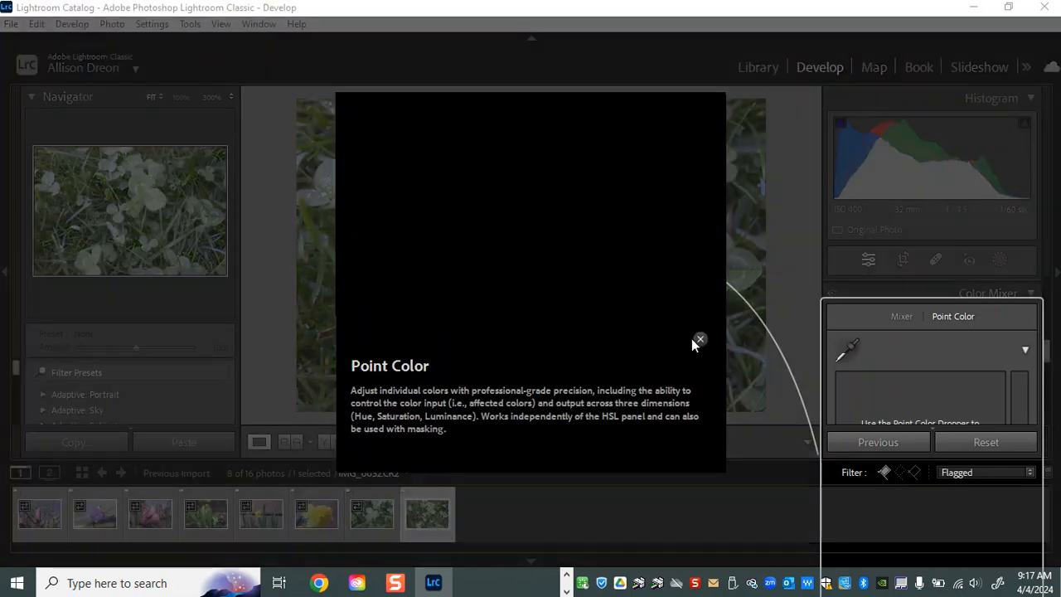
pyautogui.click(702, 337)
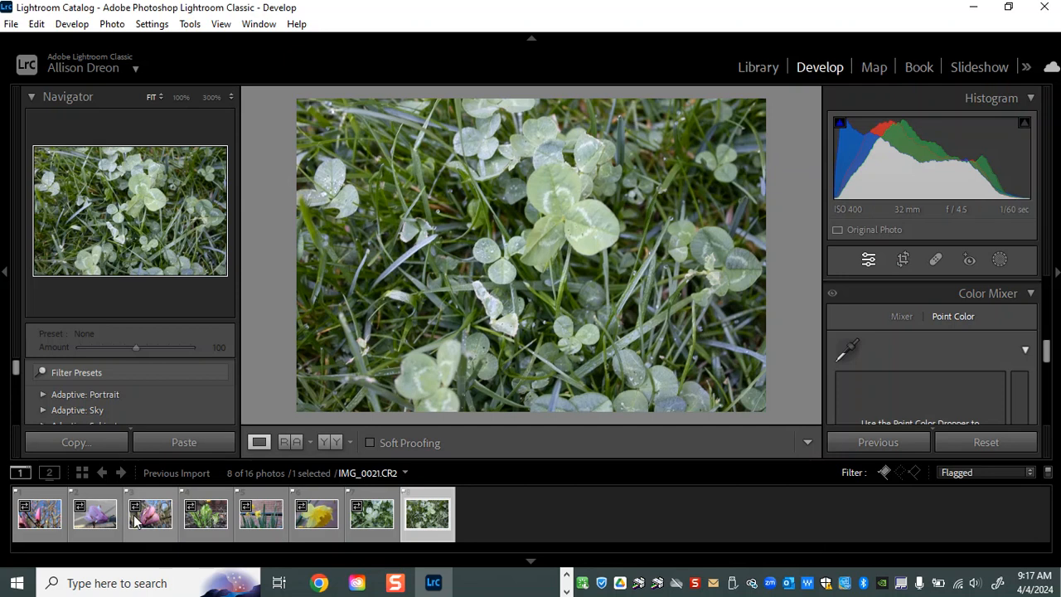
# Look through the first three flagged magnolia photos in the Develop module
pyautogui.click(51, 538)
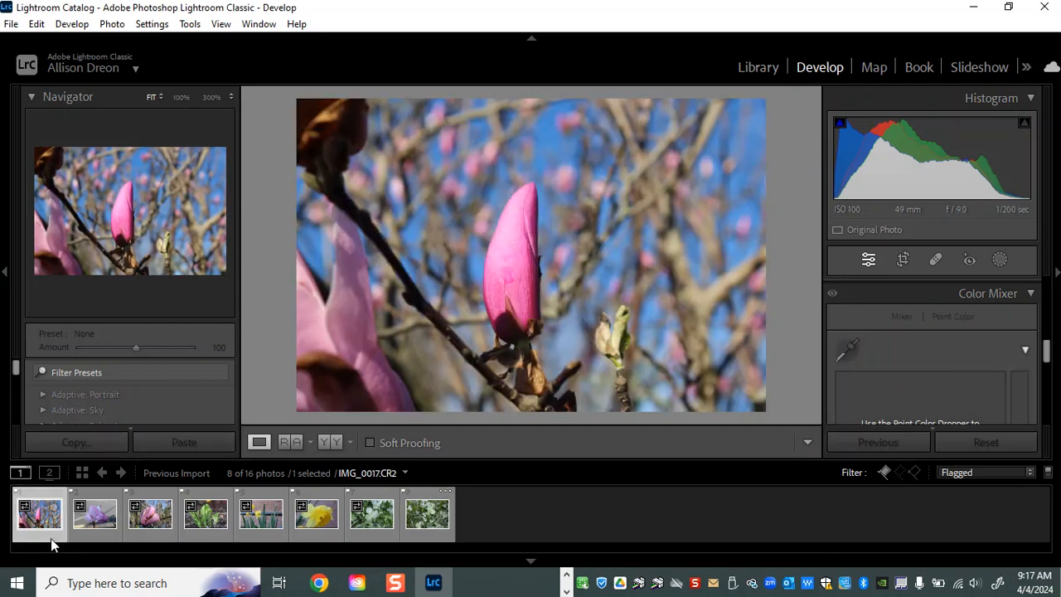
pyautogui.click(91, 540)
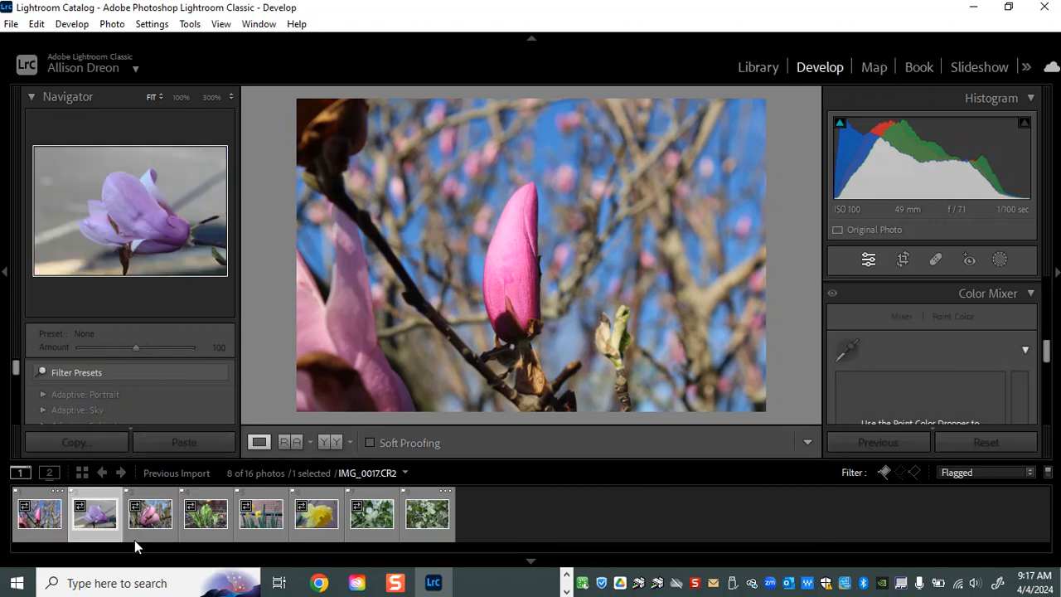
pyautogui.click(136, 536)
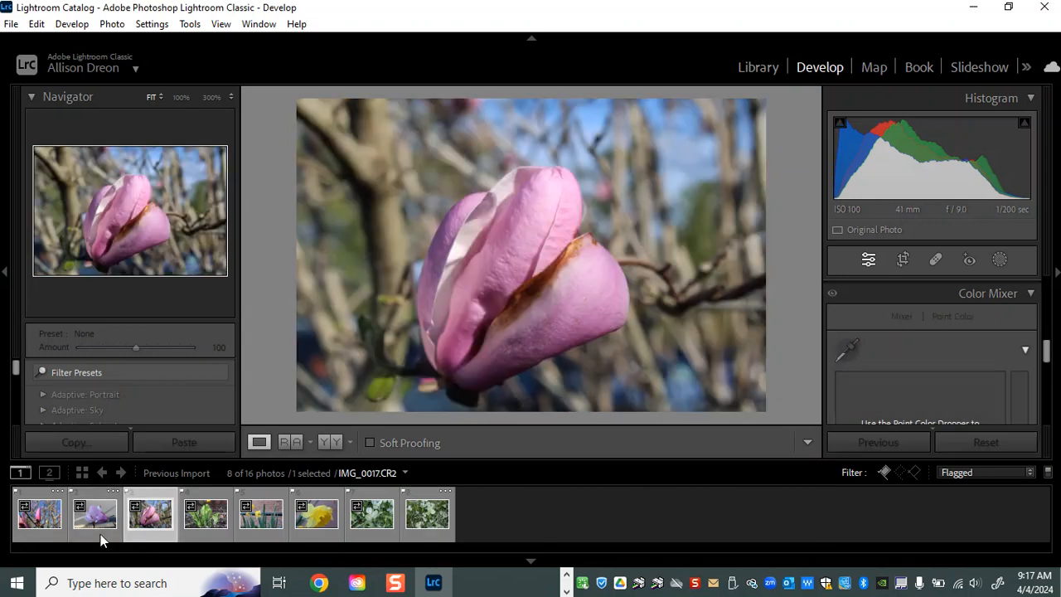
pyautogui.click(91, 536)
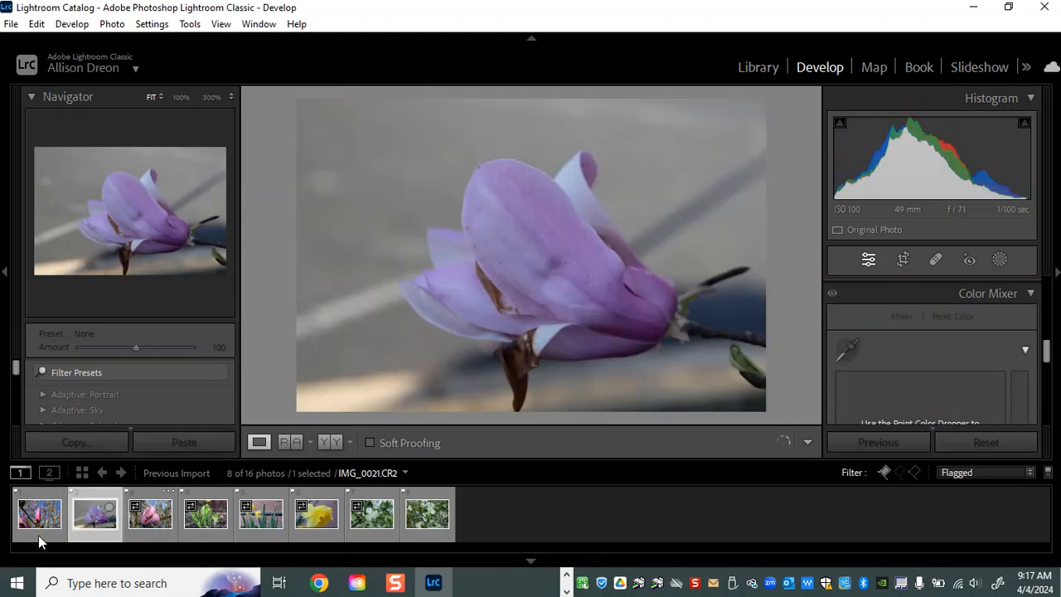
# Select the first three flagged photos together, with IMG_0017 as the active one, and turn on Auto Sync
pyautogui.click(38, 537)
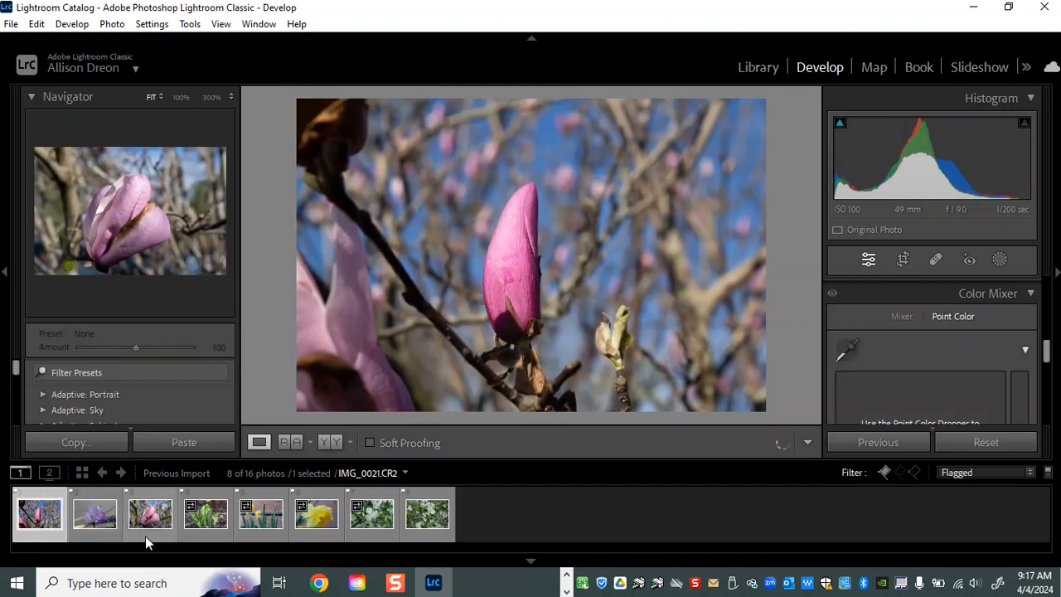
pyautogui.keyDown('shift'); pyautogui.click(146, 534); pyautogui.keyUp('shift')
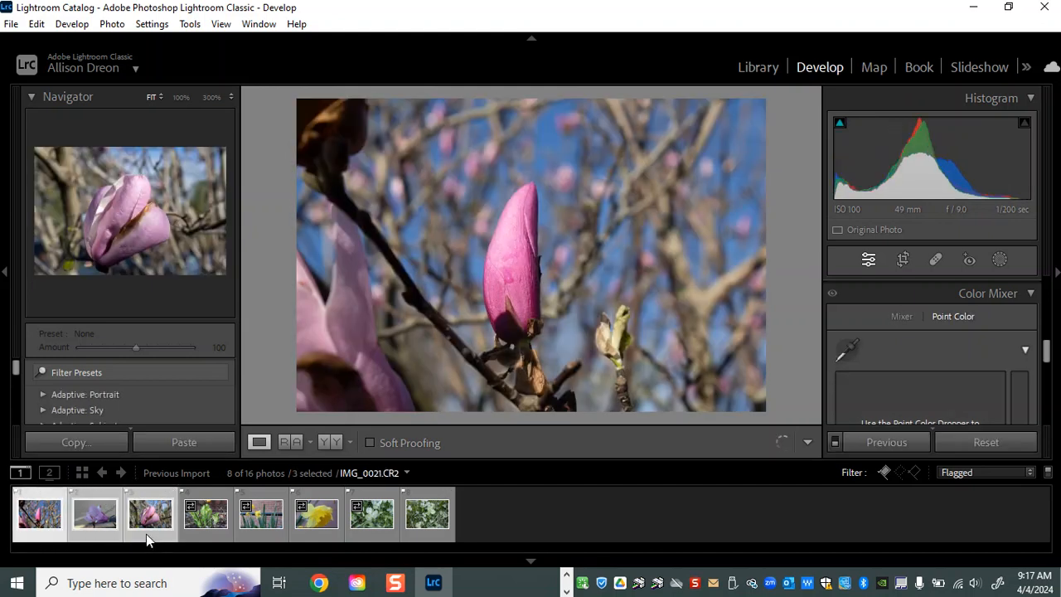
pyautogui.click(835, 443)
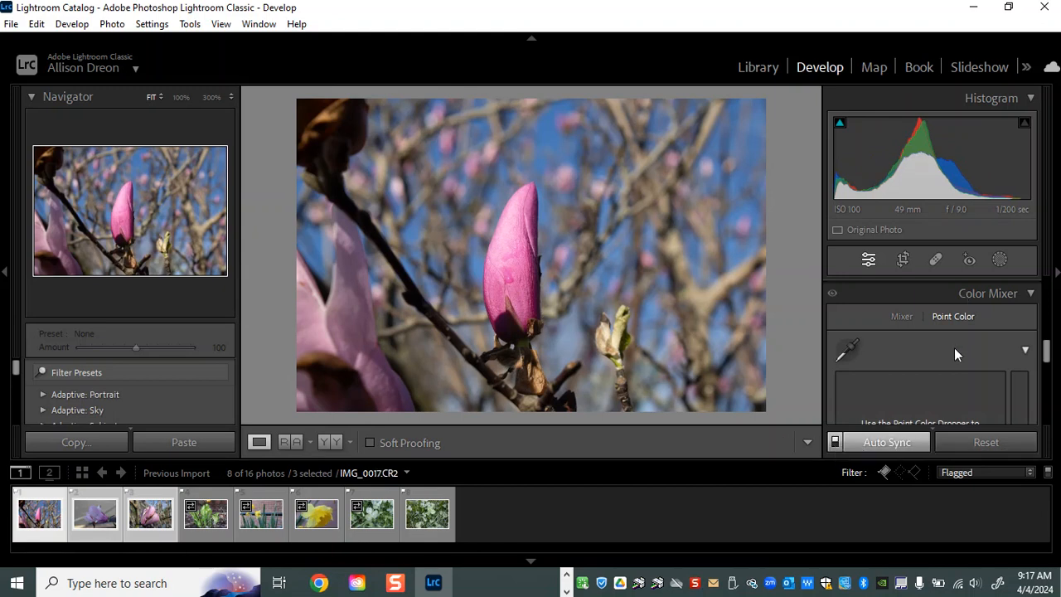
# Warm the white balance of the three selected magnolia photos to a Temp of 27193
pyautogui.moveTo(1047, 358); pyautogui.dragTo(1049, 292)
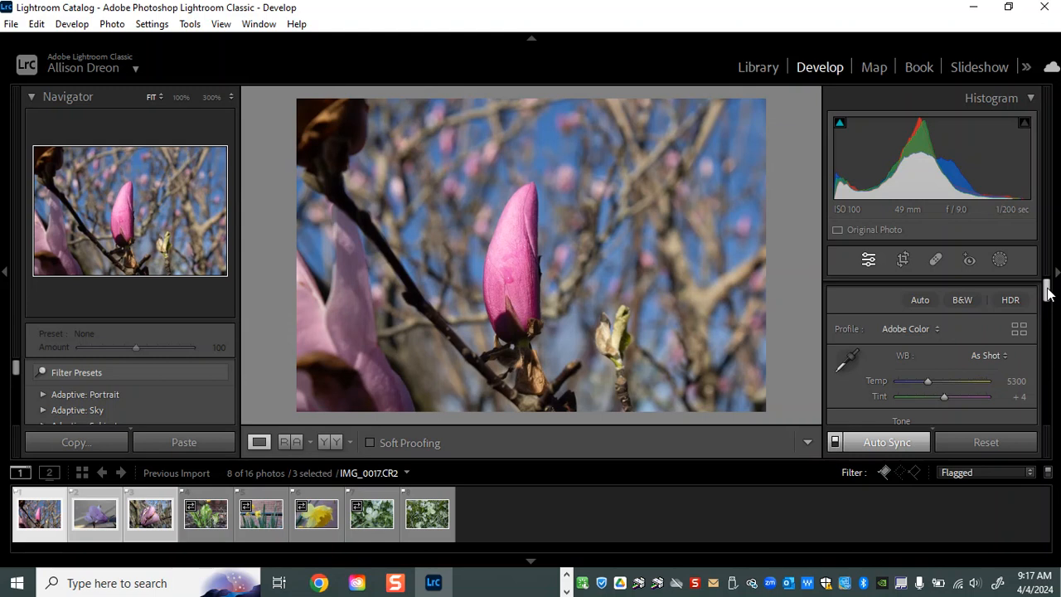
pyautogui.click(932, 381)
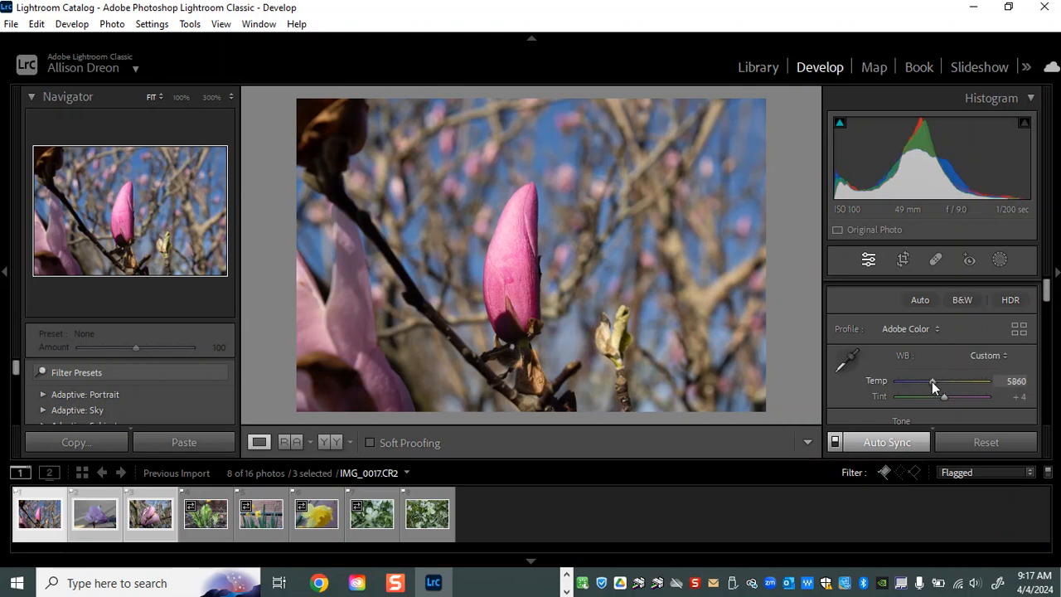
pyautogui.moveTo(932, 382); pyautogui.dragTo(929, 381)
pyautogui.moveTo(933, 382); pyautogui.dragTo(979, 383)
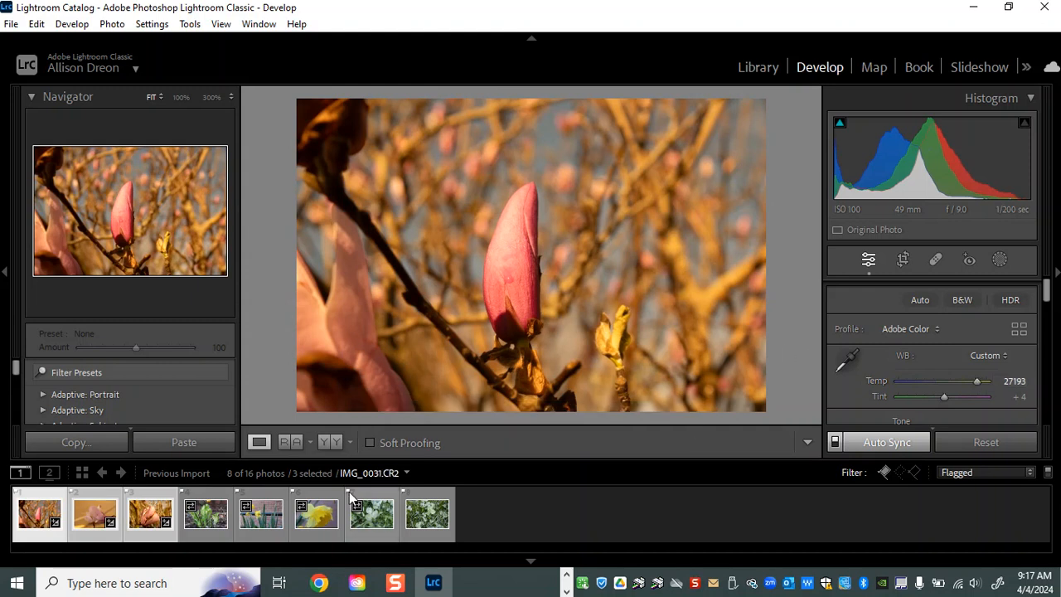
# Check the synced white balance on IMG_0018 and select all eight flagged photos with IMG_0017 as the active one
pyautogui.click(91, 539)
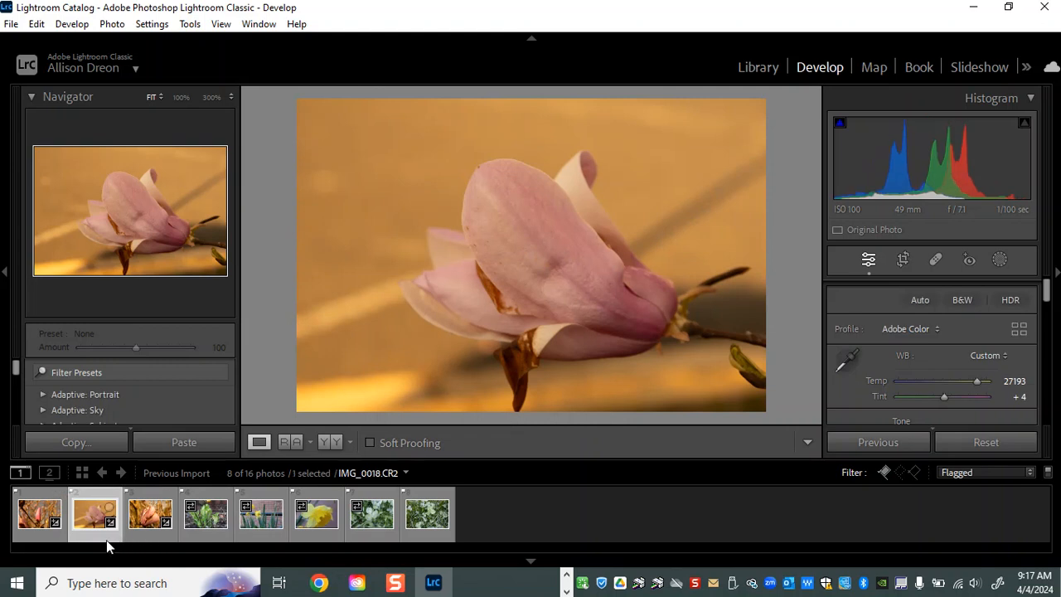
pyautogui.click(29, 539)
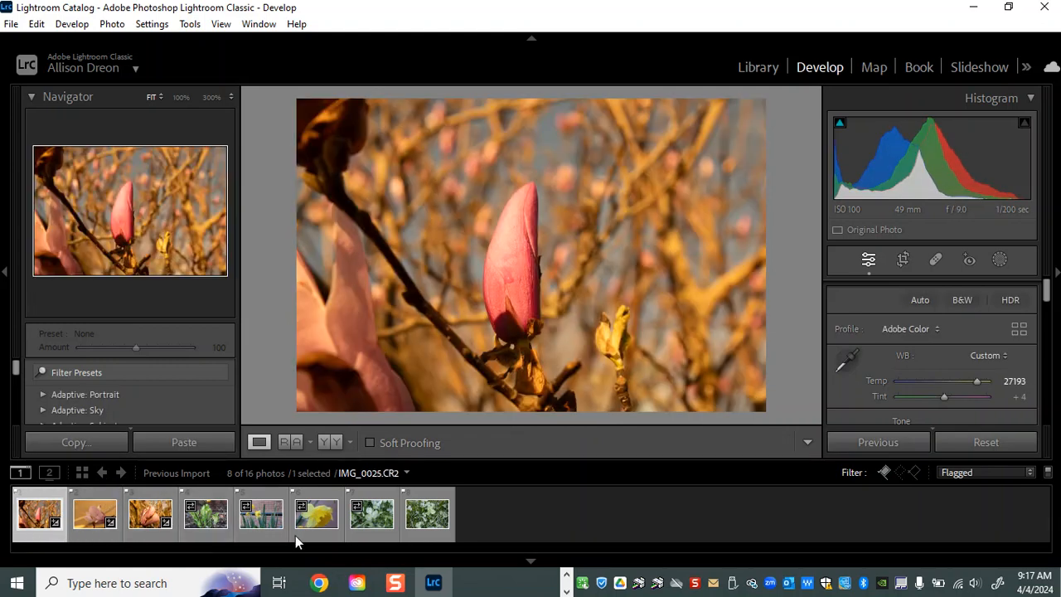
pyautogui.keyDown('shift'); pyautogui.click(418, 533); pyautogui.keyUp('shift')
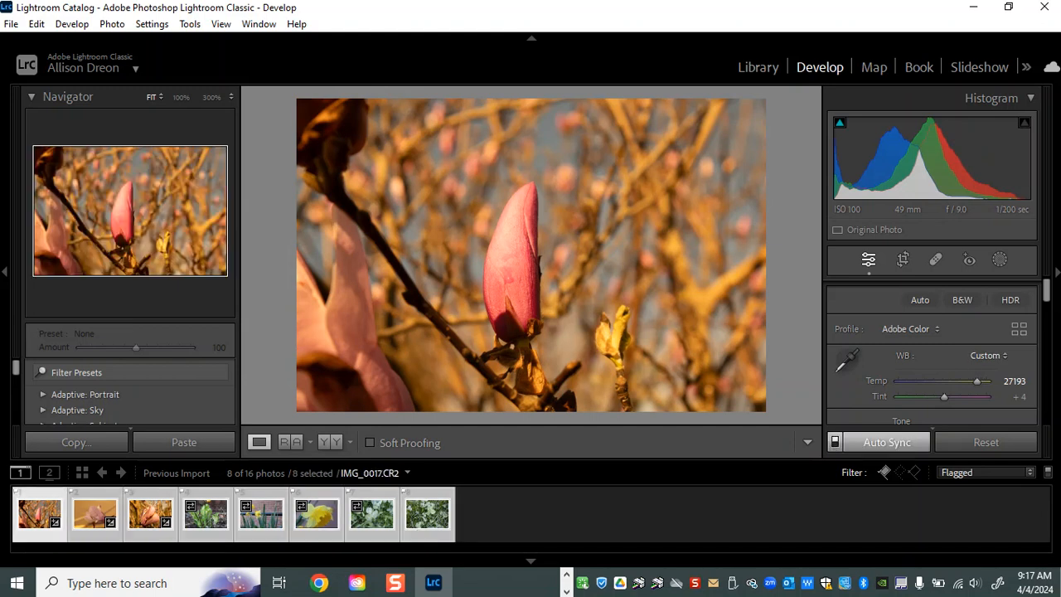
# Set Exposure to -0.53 and Contrast to +40 across all eight selected photos
pyautogui.scroll(-3, 934, 334)
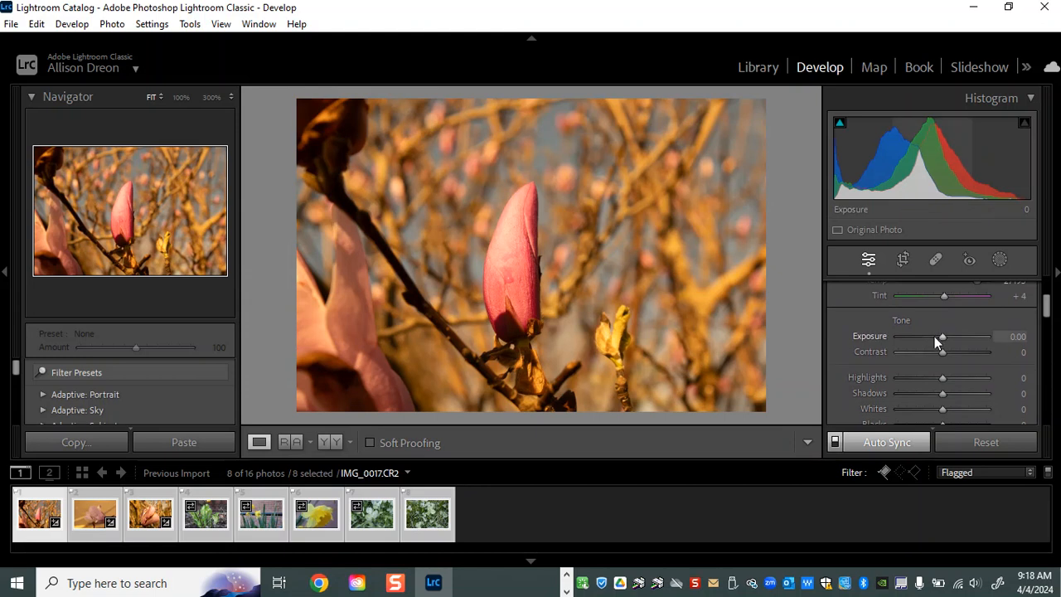
pyautogui.moveTo(939, 335); pyautogui.dragTo(937, 335)
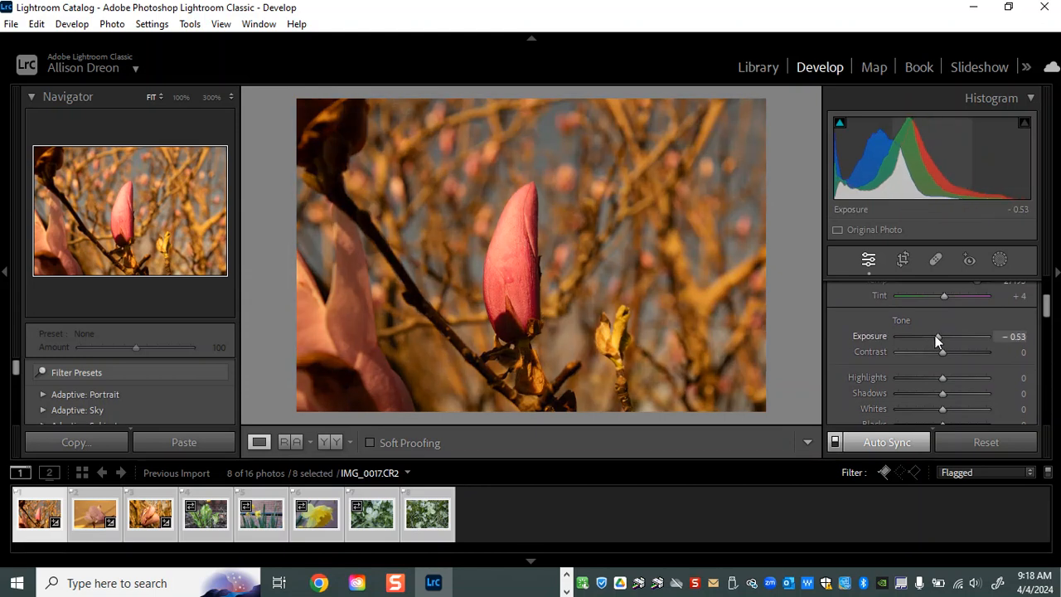
pyautogui.scroll(-1, 951, 391)
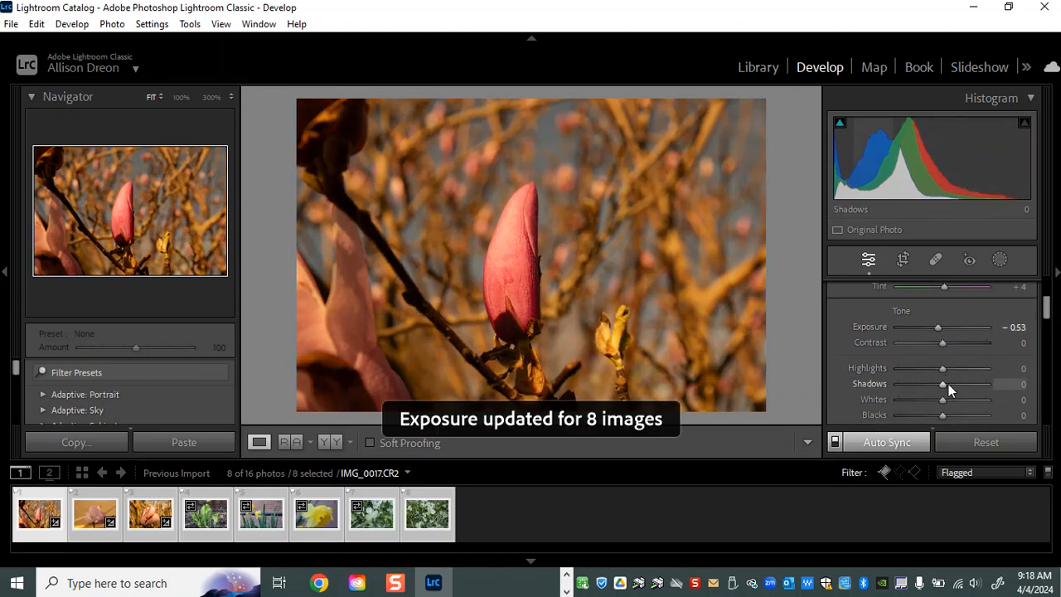
pyautogui.moveTo(942, 341)
pyautogui.mouseDown()
pyautogui.moveTo(973, 342)
pyautogui.moveTo(960, 345)
pyautogui.mouseUp()
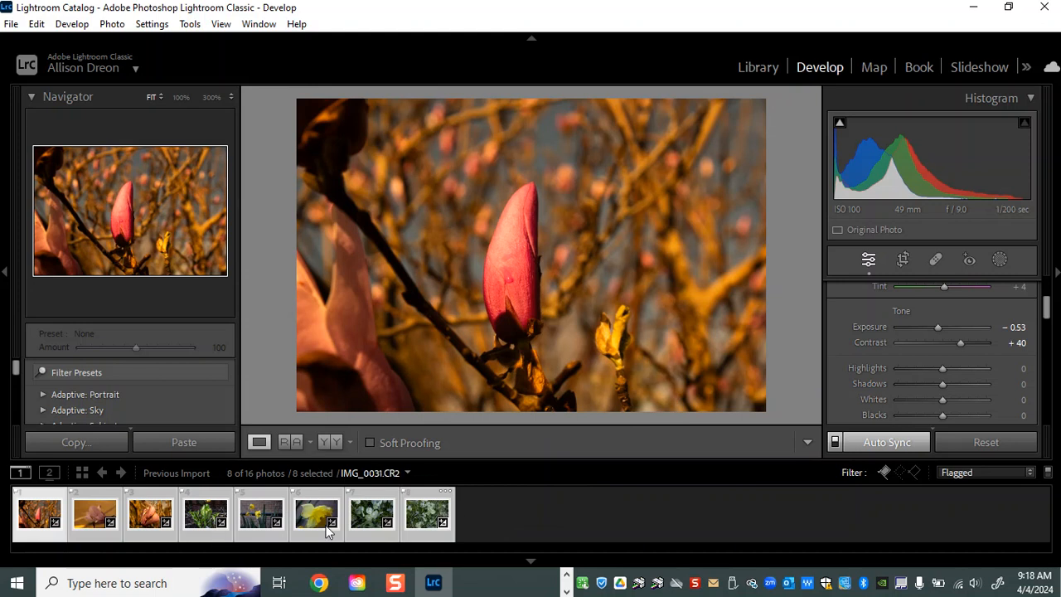
pyautogui.scroll(3, 937, 348)
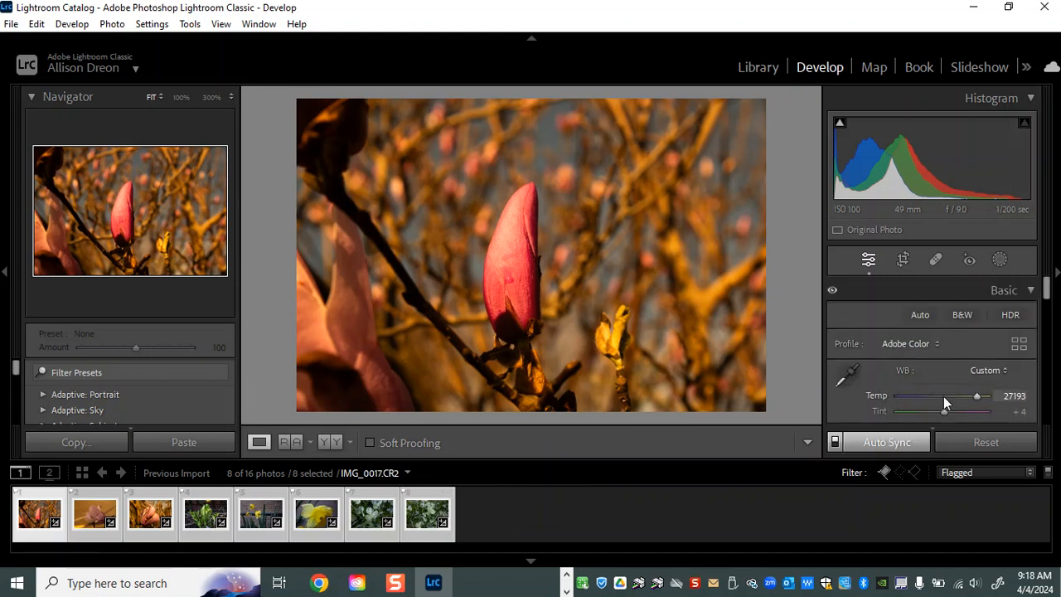
# Set the Temp to 20175 across the eight selected photos, and reset all their develop settings
pyautogui.moveTo(977, 399)
pyautogui.mouseDown()
pyautogui.moveTo(949, 394)
pyautogui.moveTo(973, 399)
pyautogui.mouseUp()
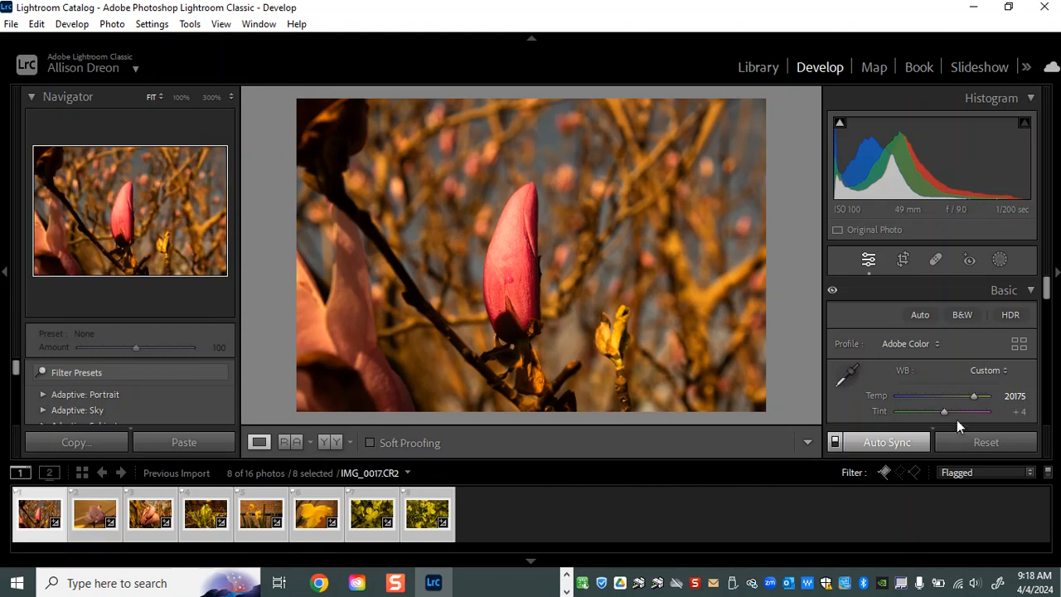
pyautogui.click(985, 443)
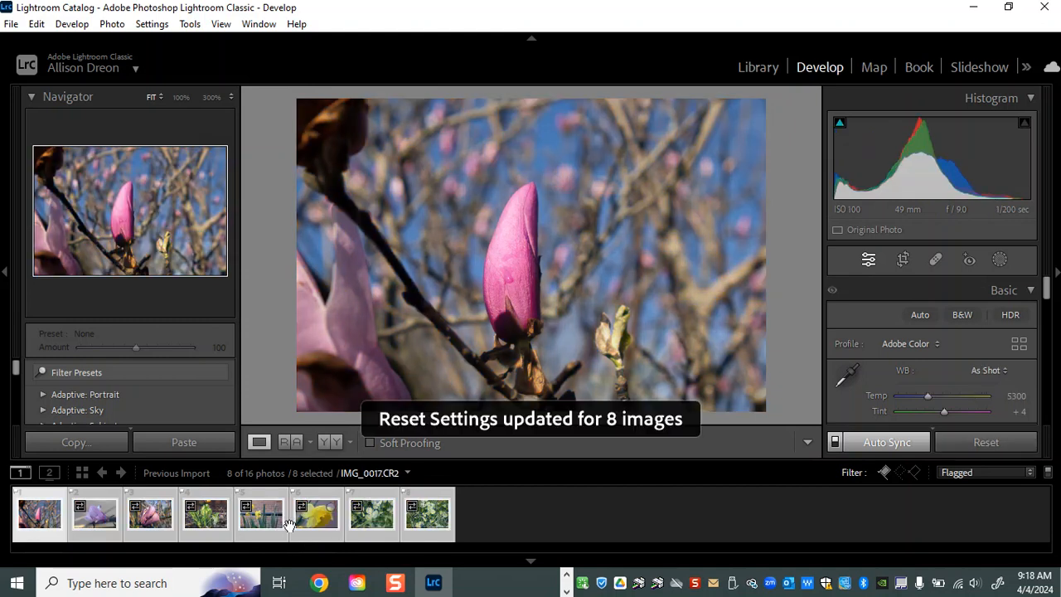
# Try the SP03 preset from the Seasons: Spring group on all eight selected photos, and reset their settings
pyautogui.scroll(-2, 152, 365)
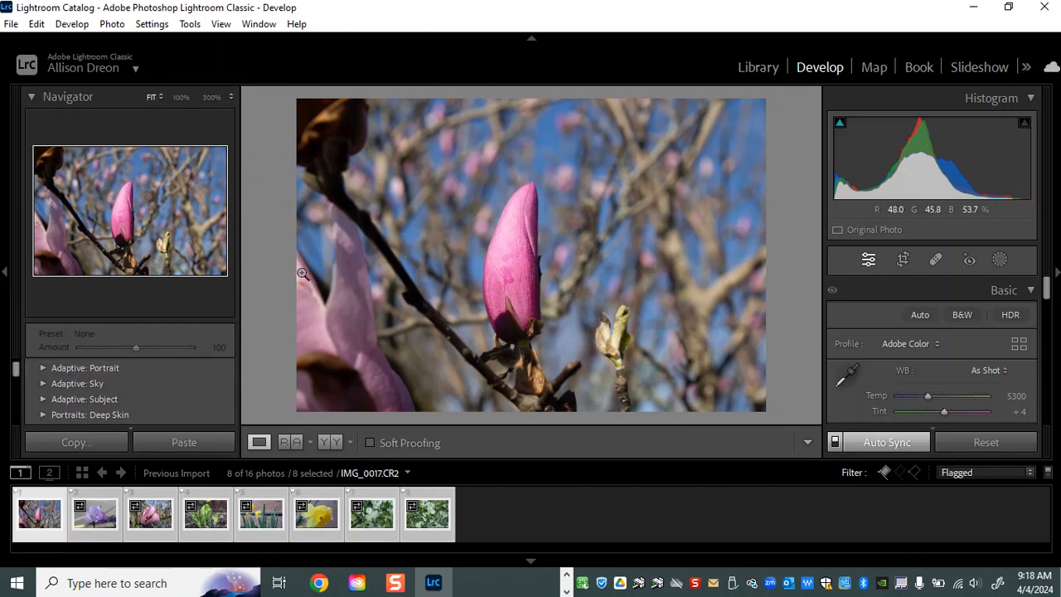
pyautogui.scroll(-2, 131, 387)
pyautogui.scroll(-5, 131, 387)
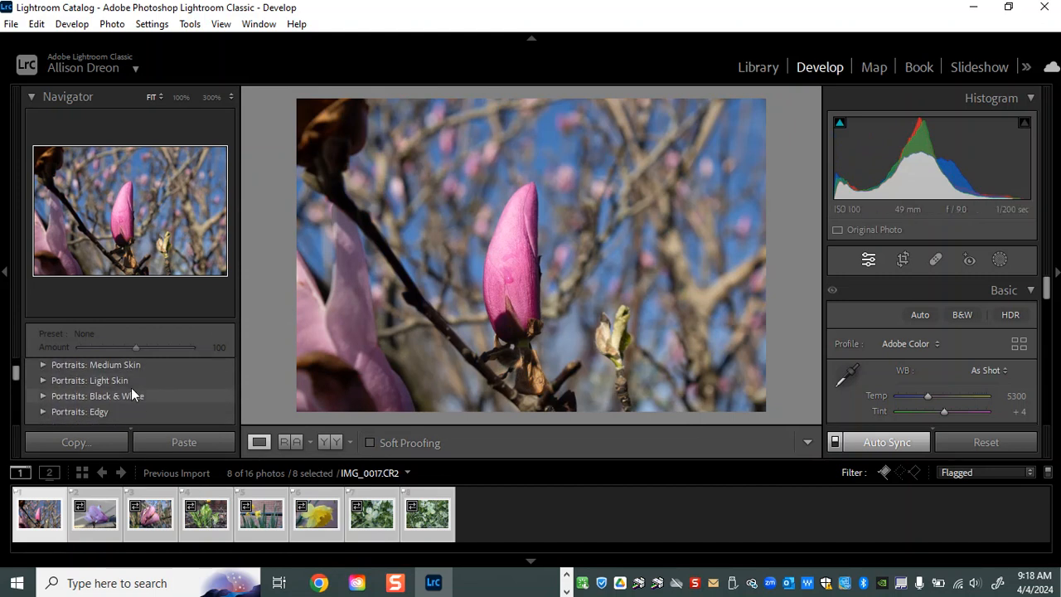
pyautogui.scroll(-2, 131, 387)
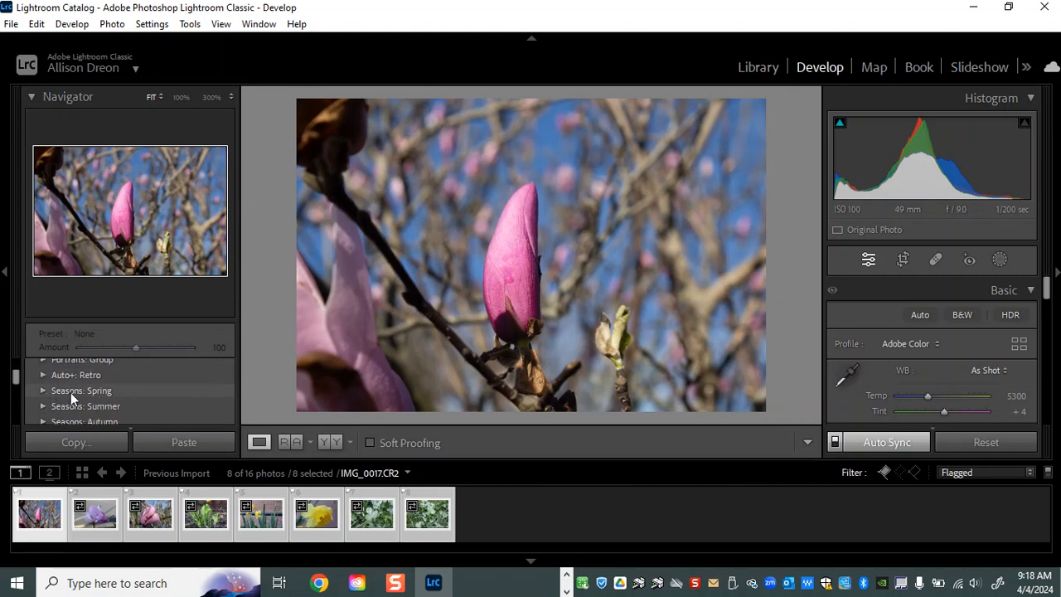
pyautogui.click(43, 390)
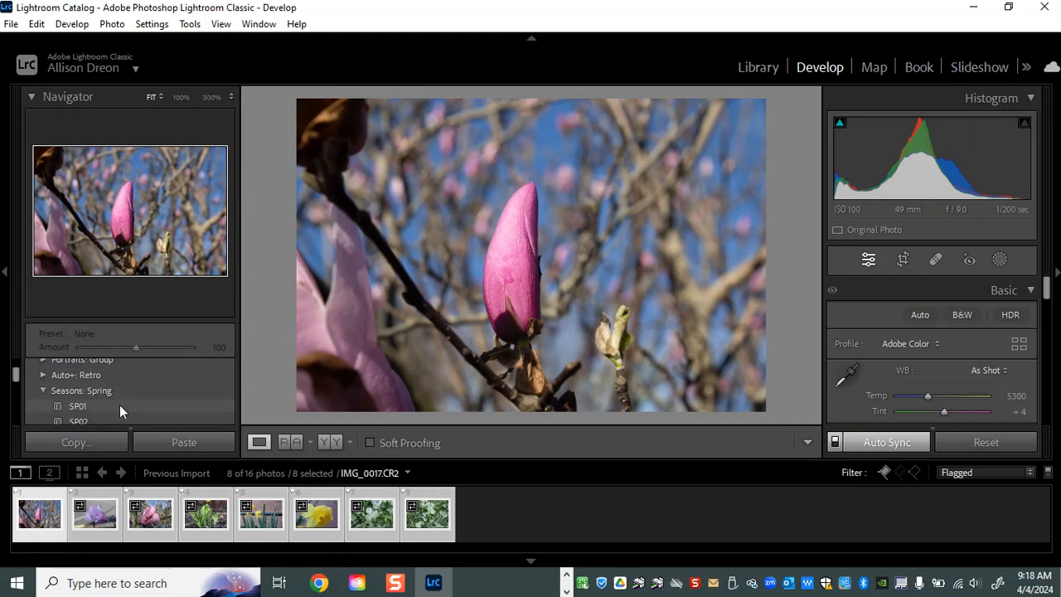
pyautogui.scroll(-1, 119, 404)
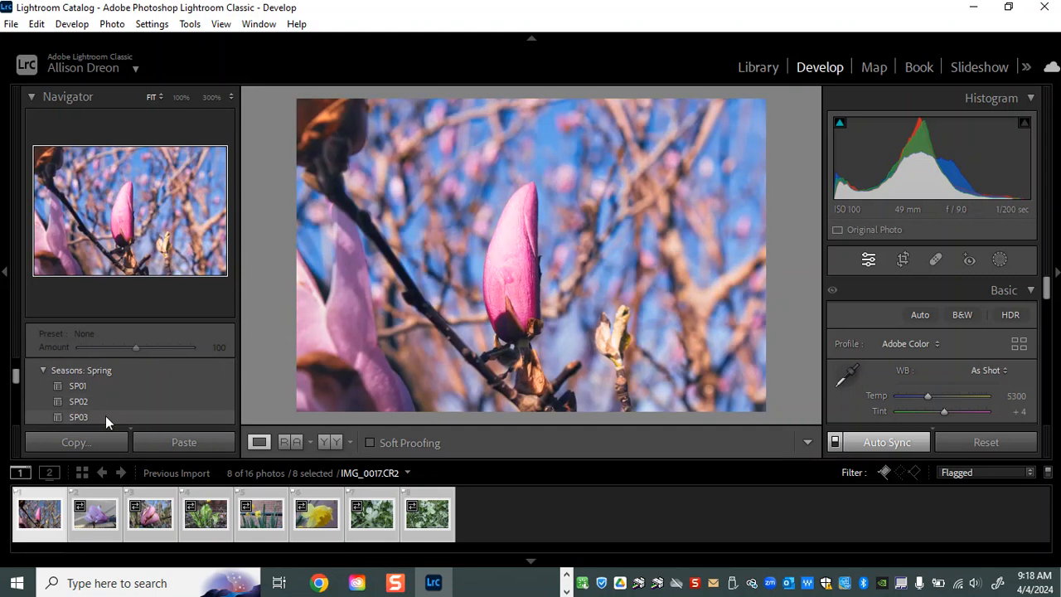
pyautogui.click(106, 415)
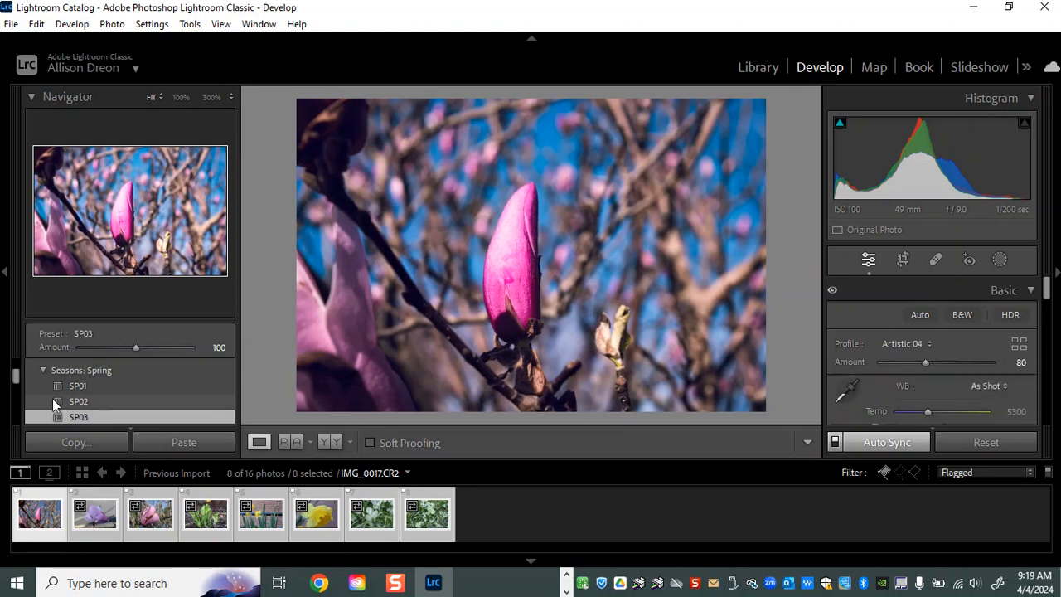
pyautogui.click(987, 443)
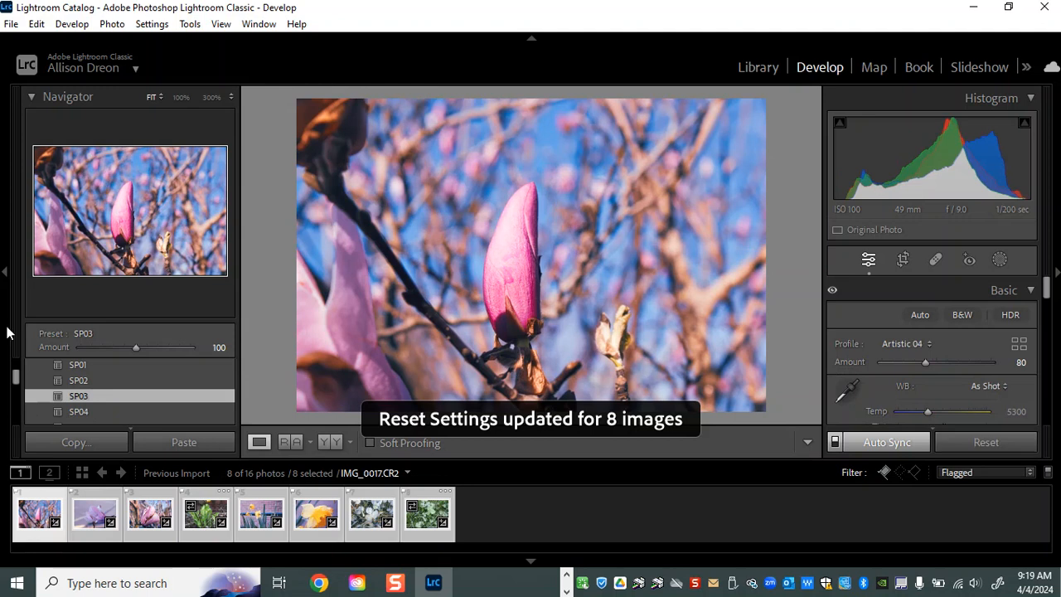
# Look through the preset groups beyond Seasons, down to the Style groups such as Cinematic and Futuristic
pyautogui.scroll(-3, 96, 396)
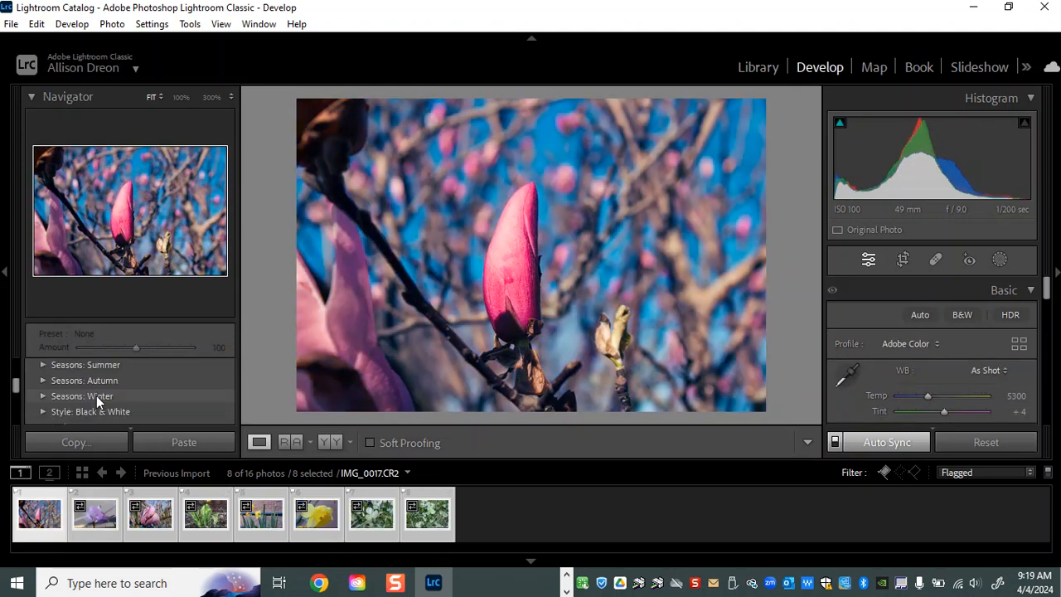
pyautogui.scroll(-1, 90, 395)
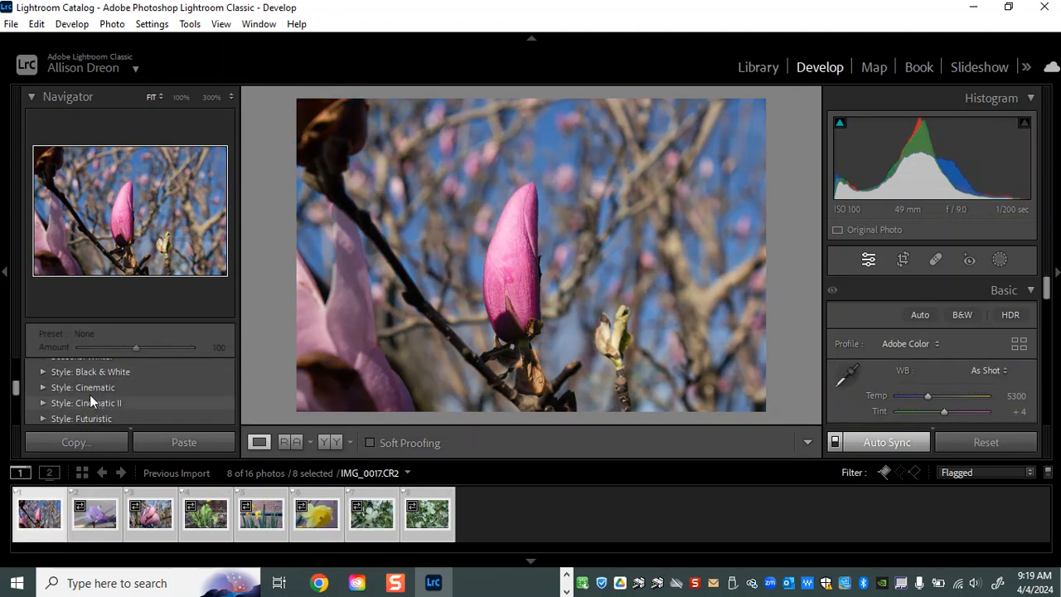